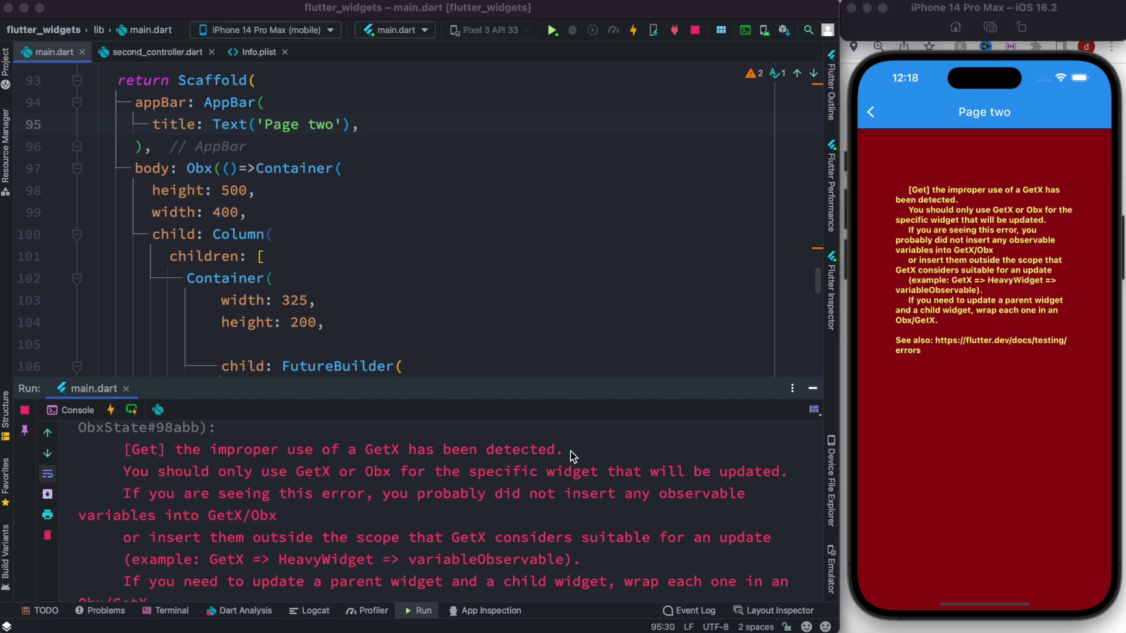
- Inspect the GetX error and Obx, then hot-restart and reopen Page two to reproduce the error
{"action": "left_click_drag", "start_coordinate": [565, 449], "coordinate": [123, 449]}
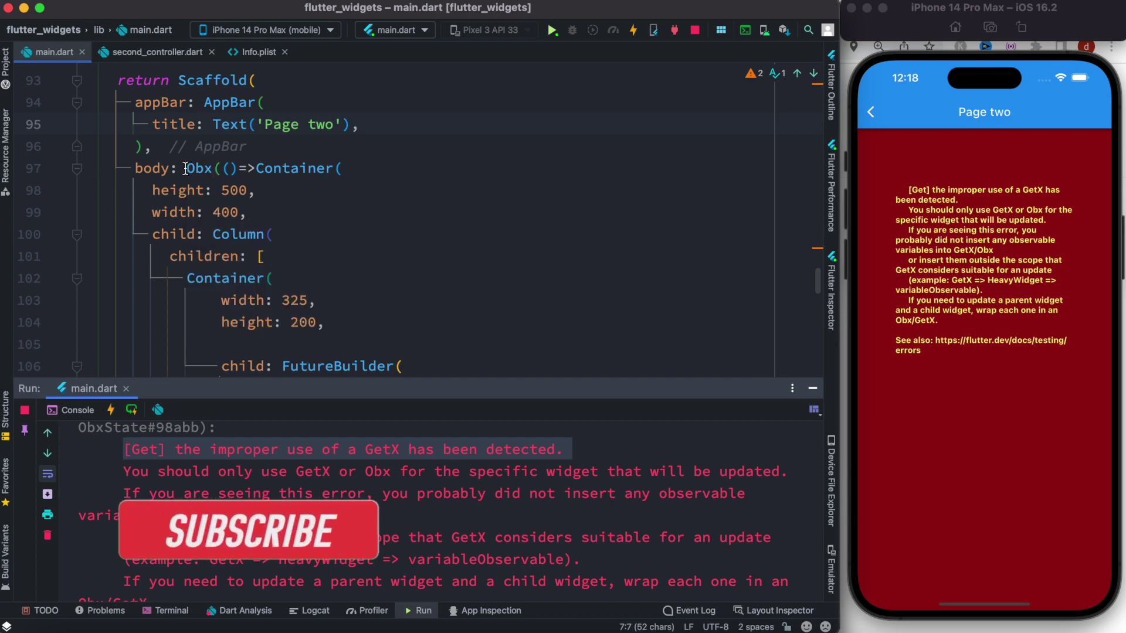
{"action": "double_click", "coordinate": [201, 169]}
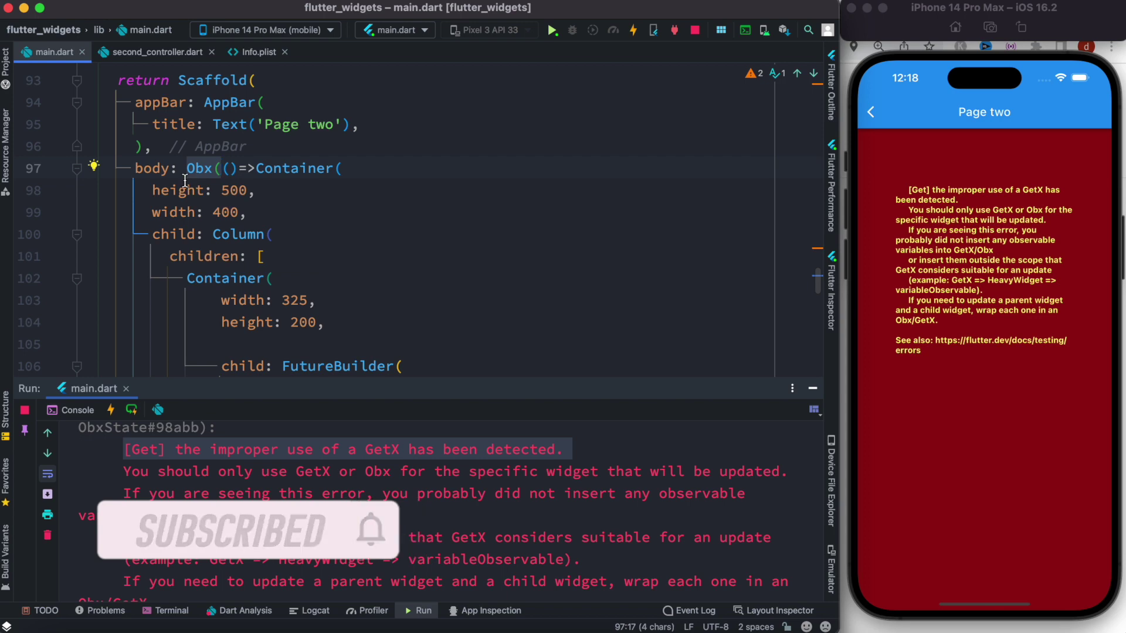
{"action": "mouse_move", "coordinate": [174, 213]}
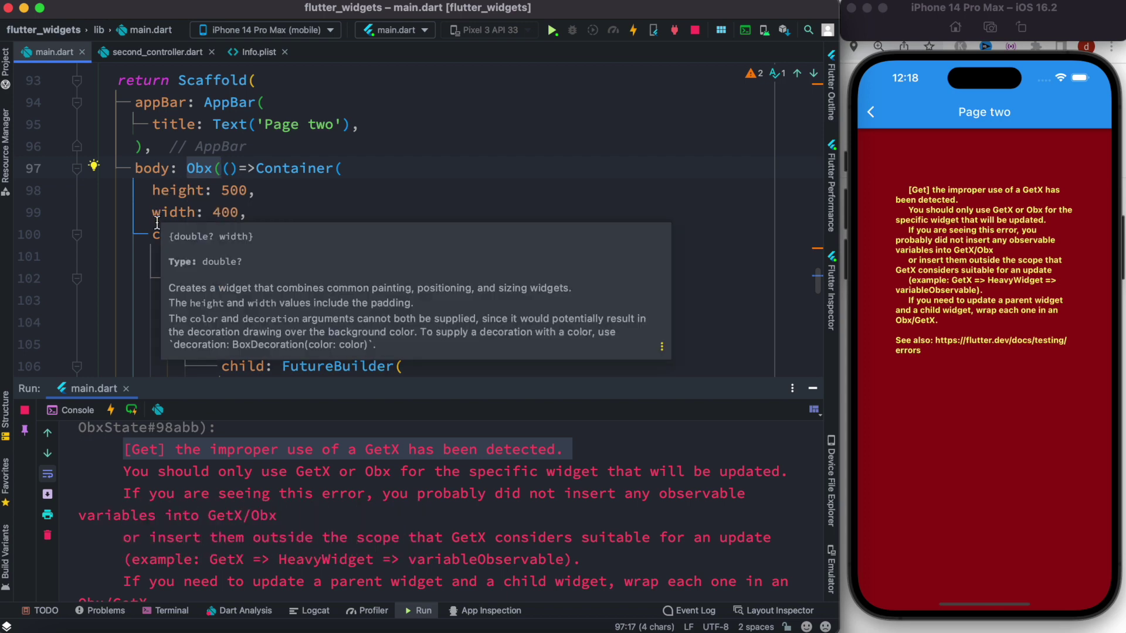
{"action": "left_click", "coordinate": [552, 31]}
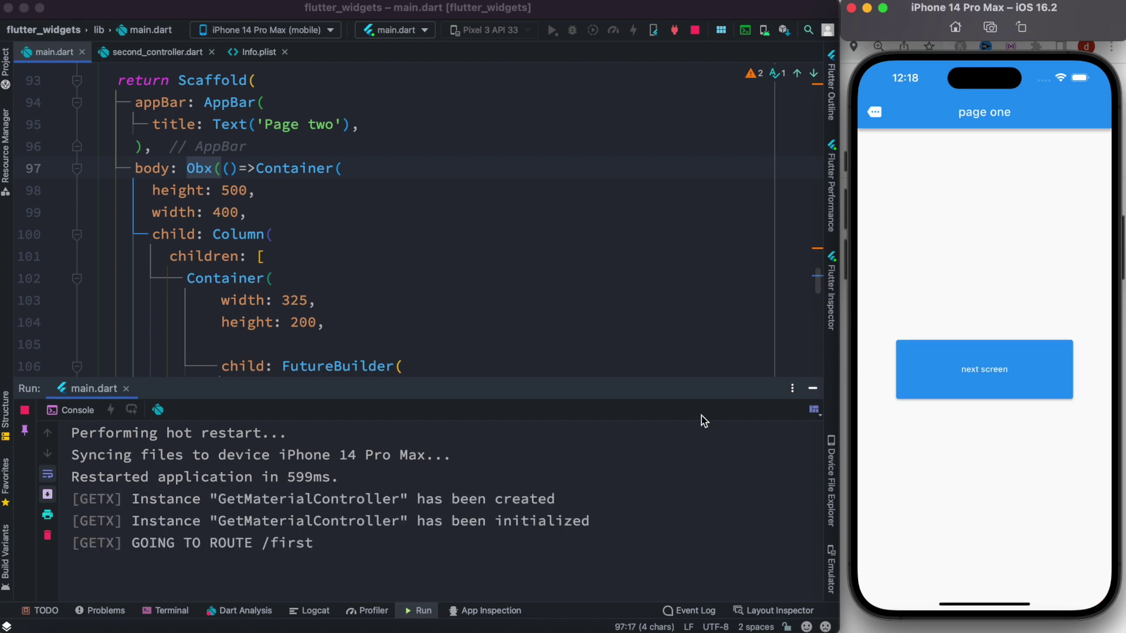
{"action": "left_click", "coordinate": [991, 390]}
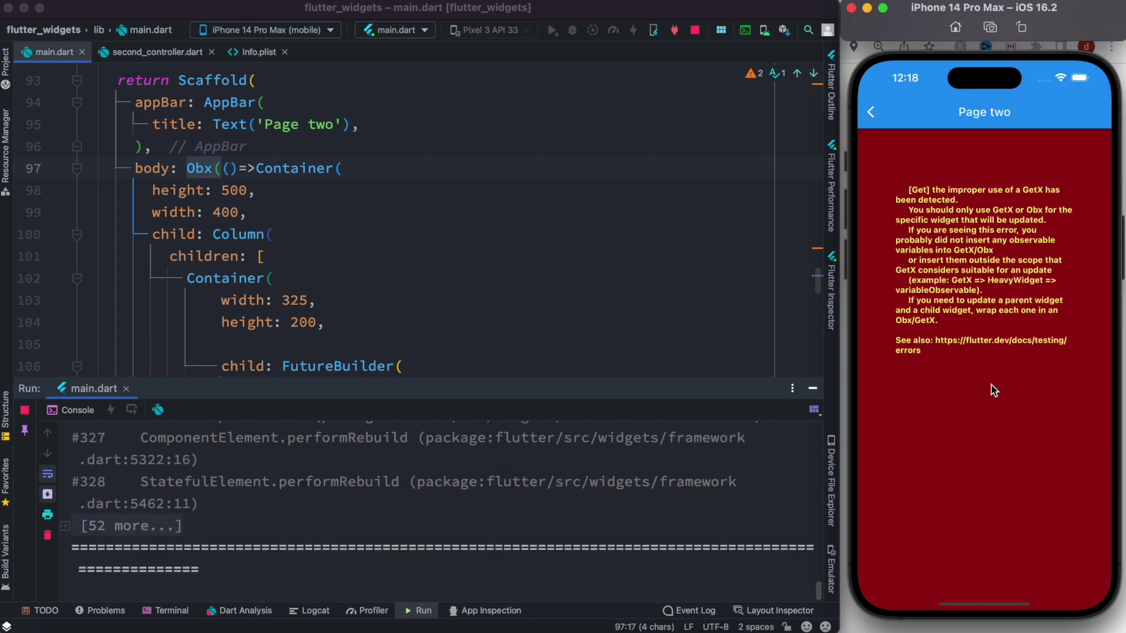
{"action": "scroll", "coordinate": [403, 534], "scroll_direction": "up", "scroll_amount": 10}
{"action": "scroll", "coordinate": [403, 534], "scroll_direction": "up", "scroll_amount": 10}
{"action": "scroll", "coordinate": [403, 534], "scroll_direction": "up", "scroll_amount": 10}
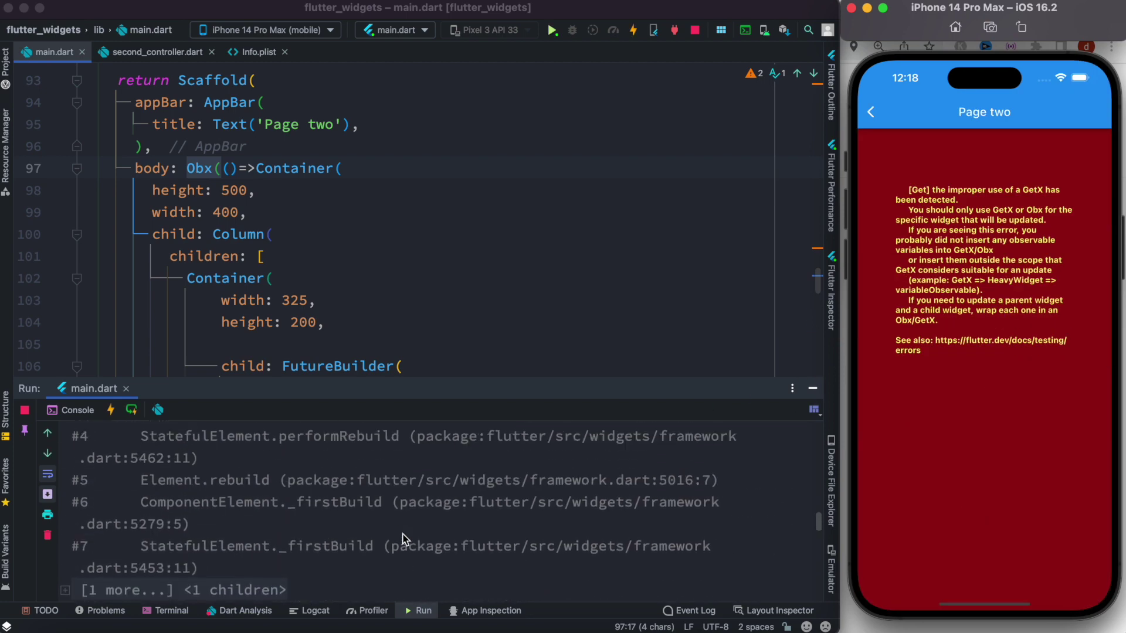
{"action": "scroll", "coordinate": [403, 534], "scroll_direction": "up", "scroll_amount": 10}
{"action": "scroll", "coordinate": [403, 534], "scroll_direction": "up", "scroll_amount": 5}
{"action": "scroll", "coordinate": [403, 534], "scroll_direction": "up", "scroll_amount": 5}
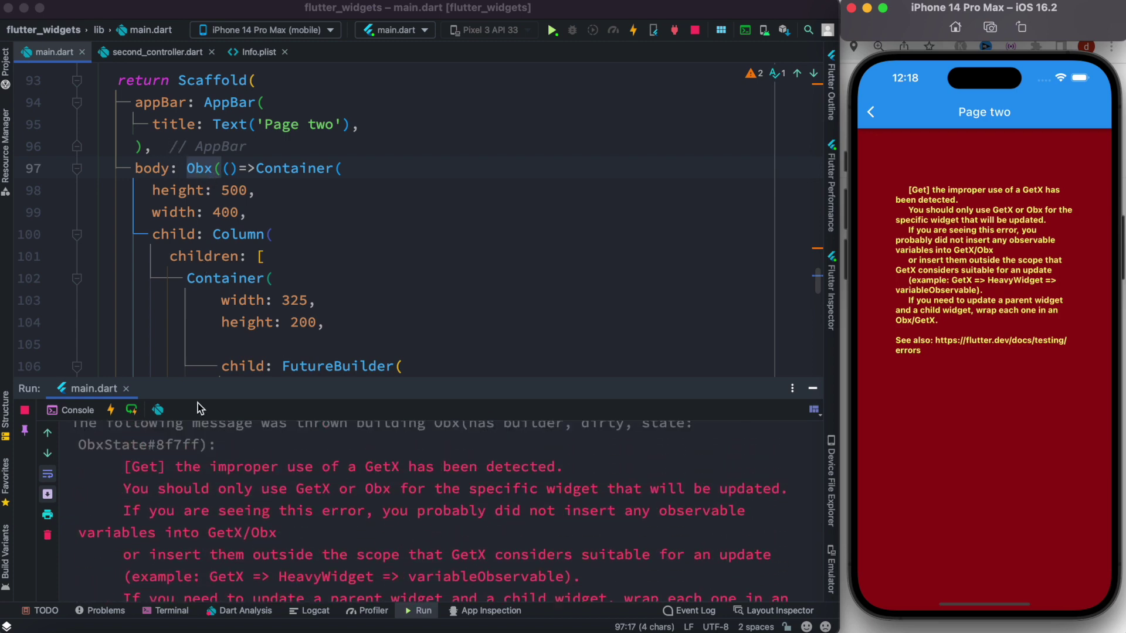
{"action": "left_click_drag", "start_coordinate": [207, 395], "coordinate": [222, 589]}
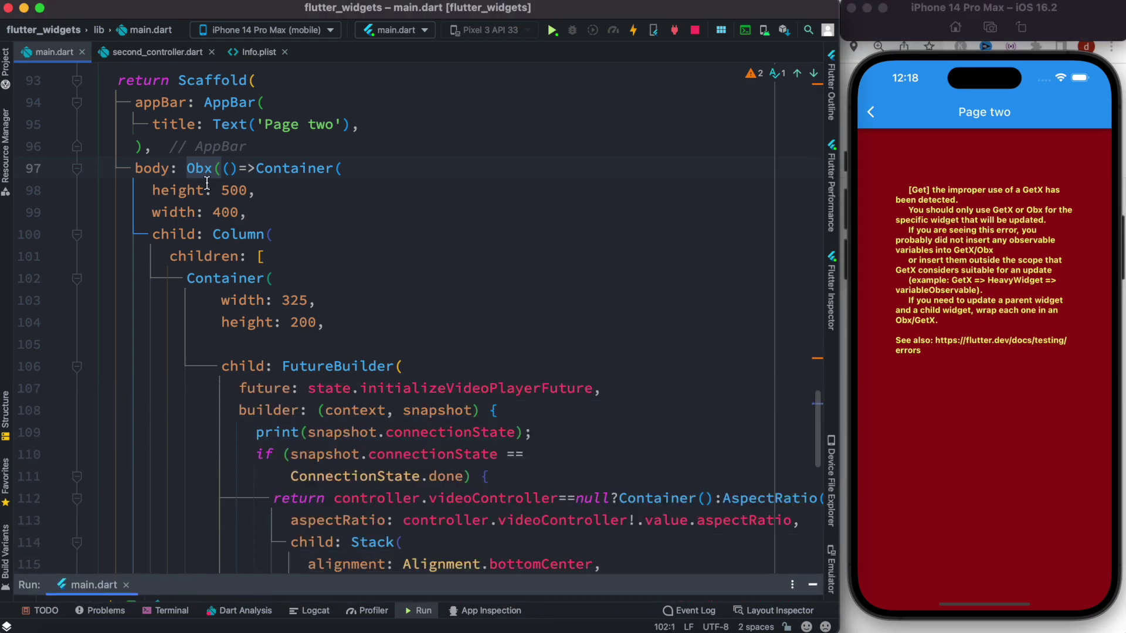
{"action": "scroll", "coordinate": [164, 322], "scroll_direction": "down", "scroll_amount": 1}
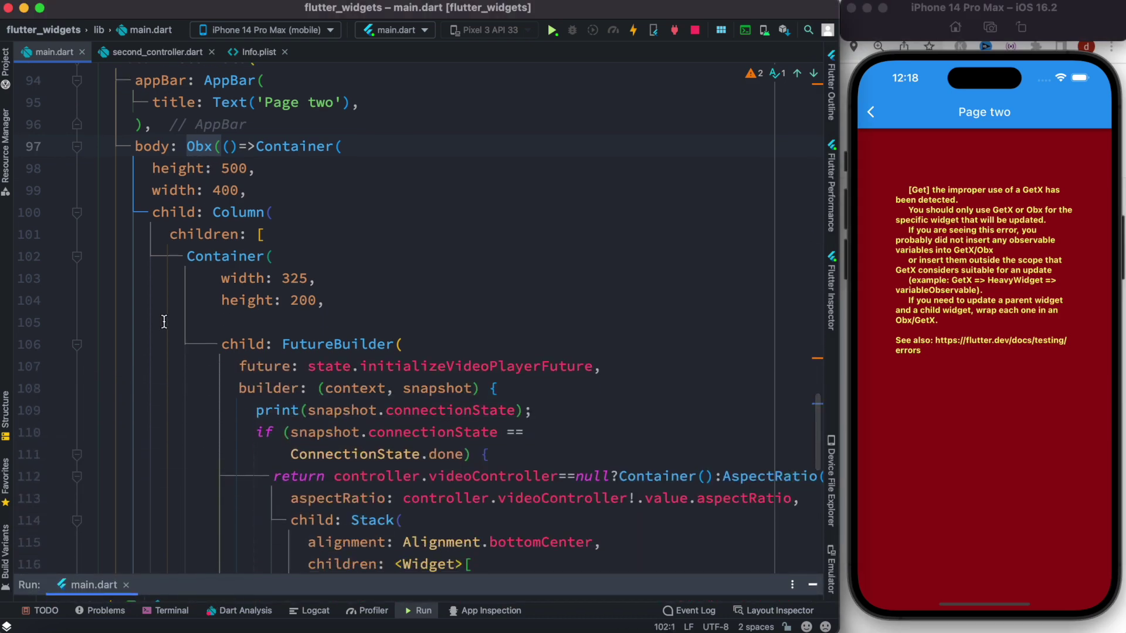
{"action": "left_click", "coordinate": [78, 146]}
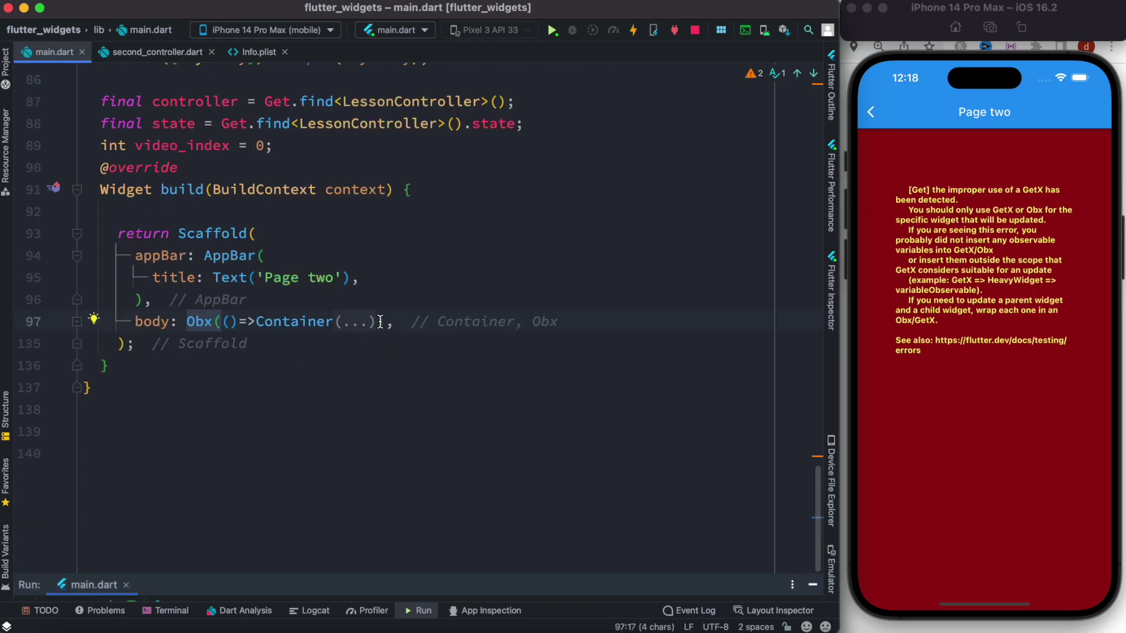
{"action": "left_click_drag", "start_coordinate": [376, 322], "coordinate": [227, 321]}
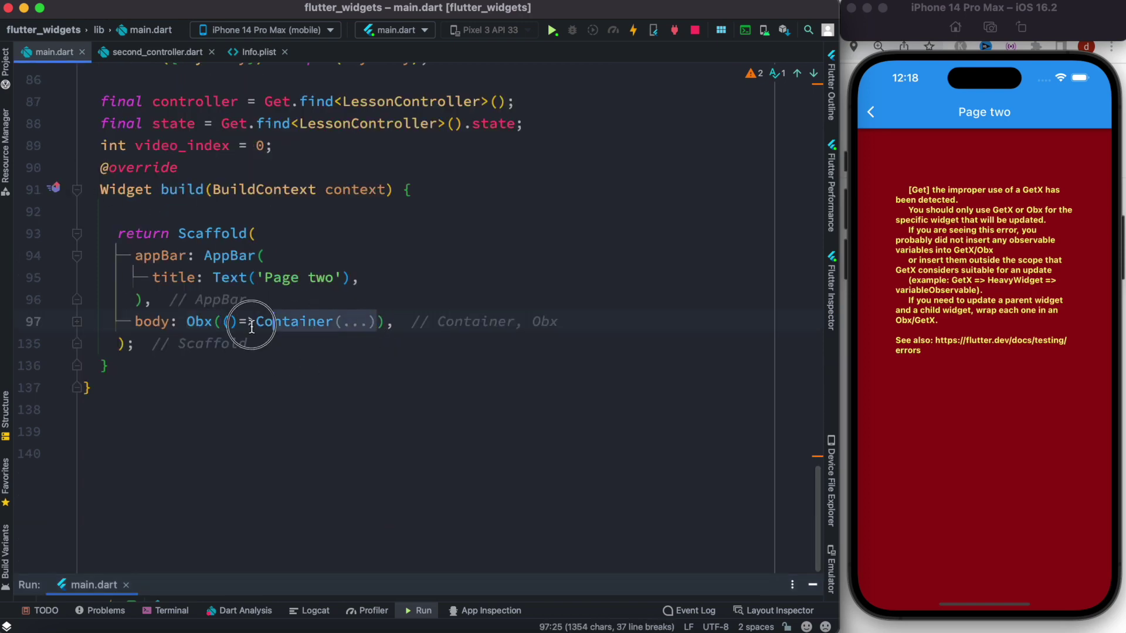
{"action": "left_click", "coordinate": [222, 321]}
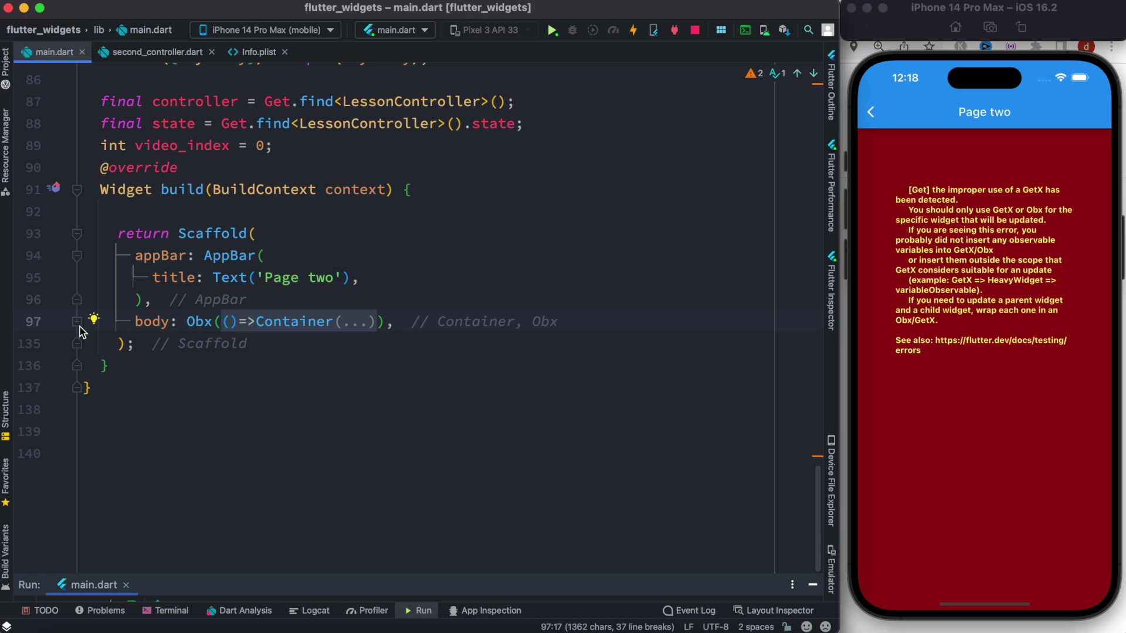
{"action": "left_click", "coordinate": [77, 323]}
{"action": "scroll", "coordinate": [330, 427], "scroll_direction": "down", "scroll_amount": 5}
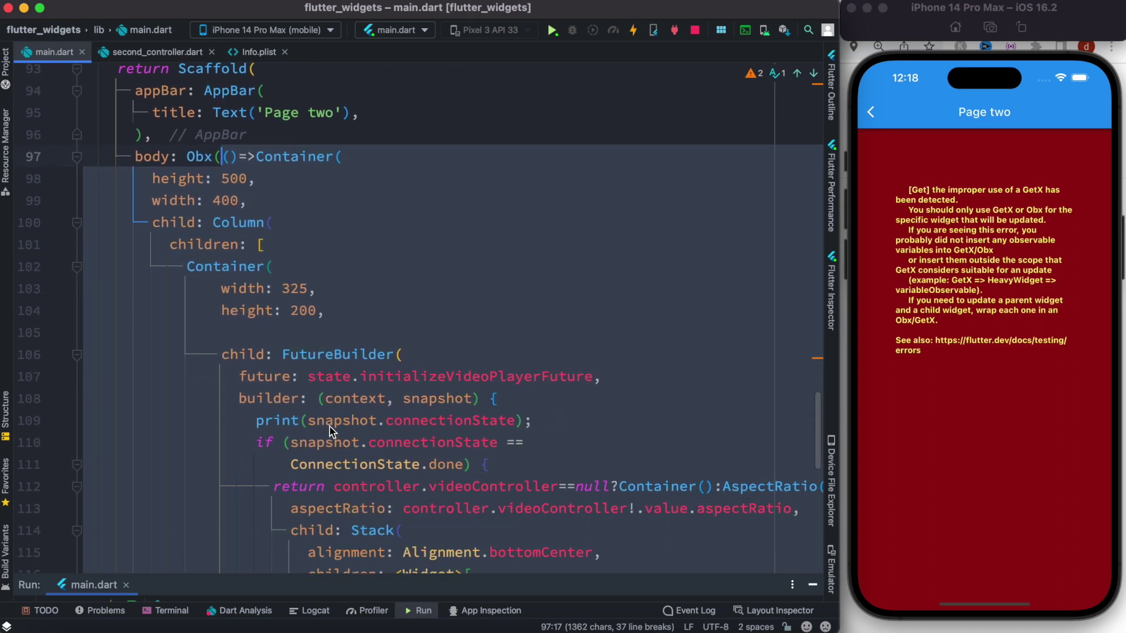
{"action": "scroll", "coordinate": [282, 457], "scroll_direction": "down", "scroll_amount": 4}
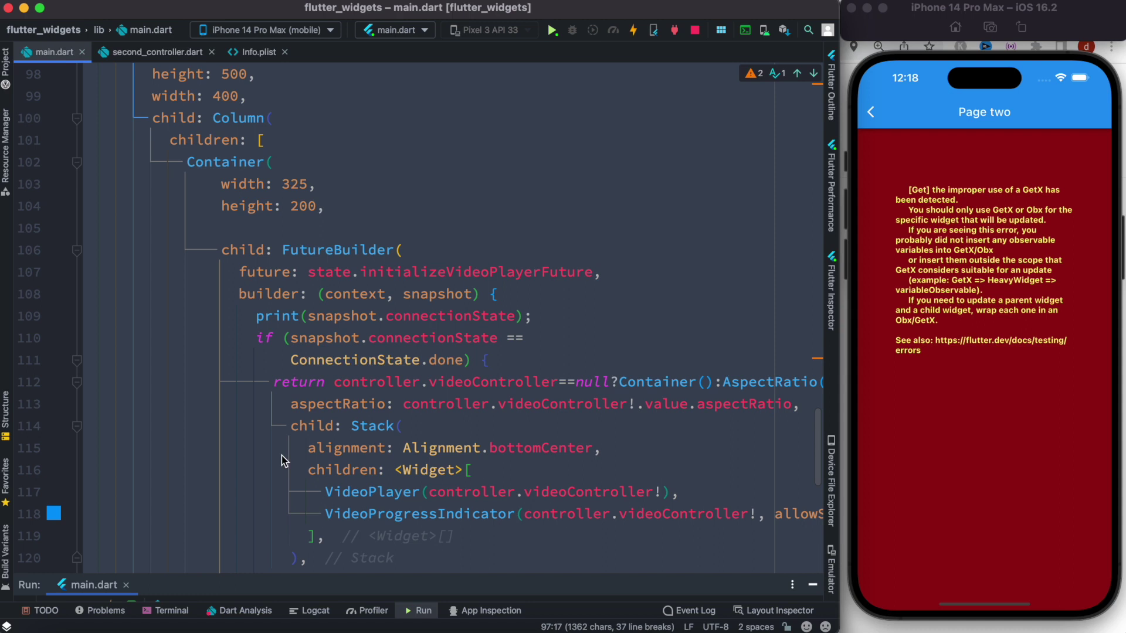
{"action": "scroll", "coordinate": [282, 456], "scroll_direction": "up", "scroll_amount": 4}
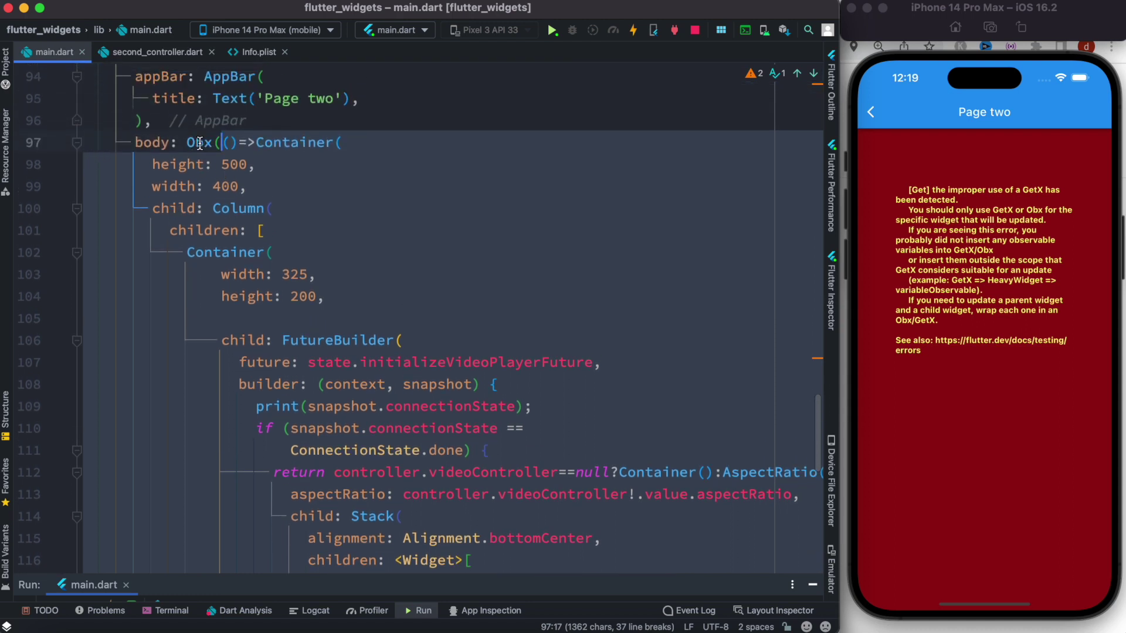
{"action": "left_click", "coordinate": [343, 143]}
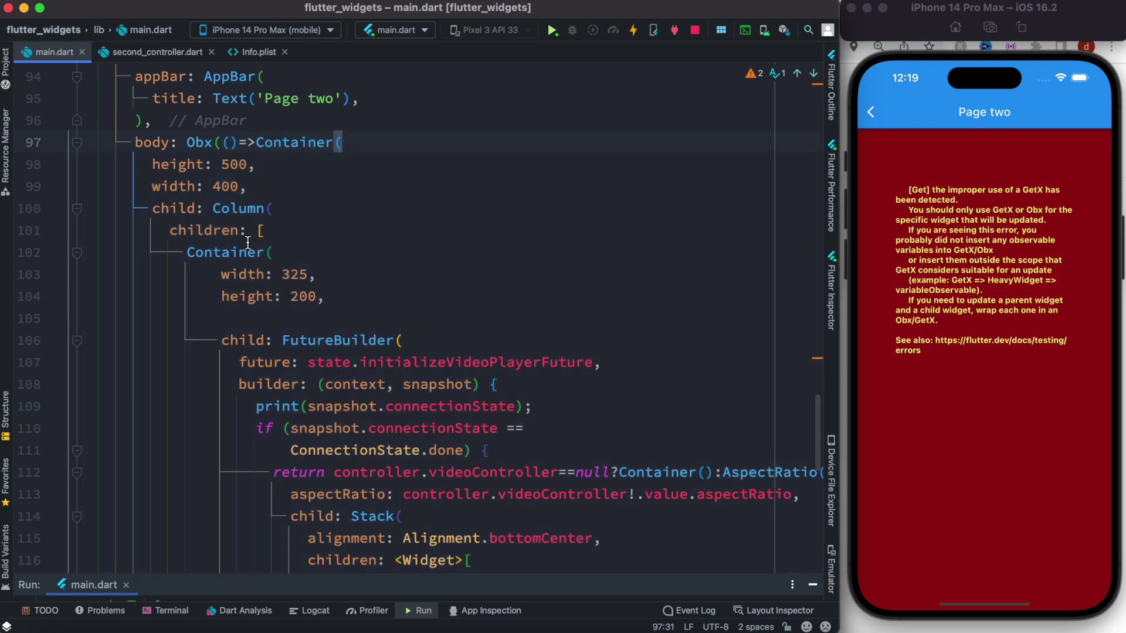
{"action": "scroll", "coordinate": [248, 231], "scroll_direction": "down", "scroll_amount": 3}
{"action": "scroll", "coordinate": [248, 242], "scroll_direction": "down", "scroll_amount": 3}
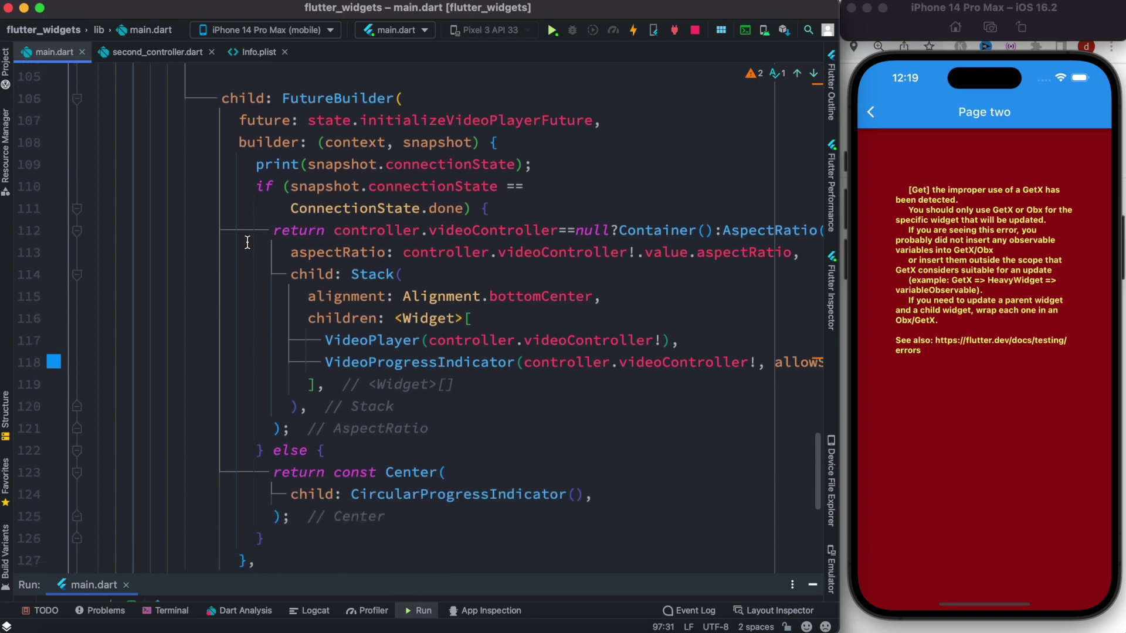
{"action": "scroll", "coordinate": [247, 243], "scroll_direction": "down", "scroll_amount": 3}
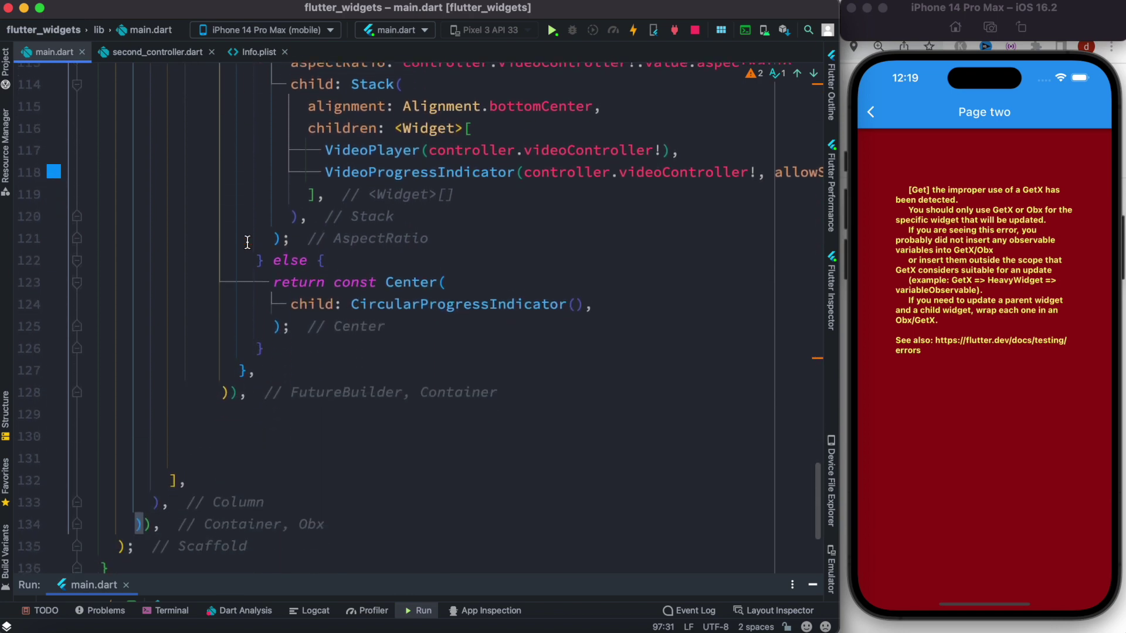
{"action": "left_click", "coordinate": [153, 53]}
{"action": "scroll", "coordinate": [252, 313], "scroll_direction": "up", "scroll_amount": 5}
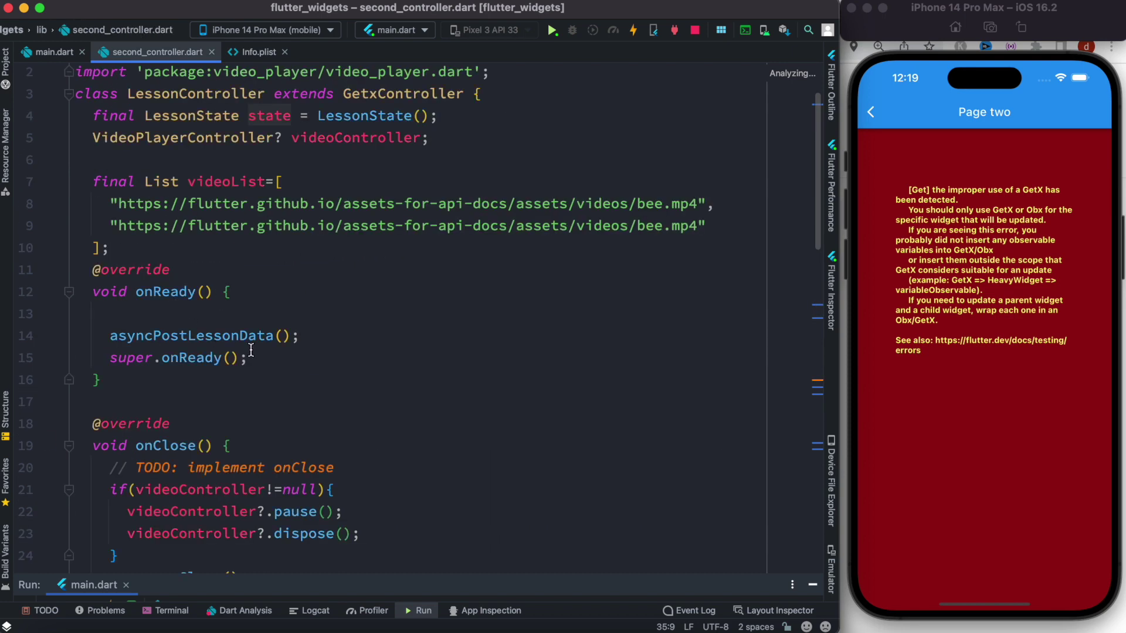
{"action": "scroll", "coordinate": [252, 343], "scroll_direction": "up", "scroll_amount": 2}
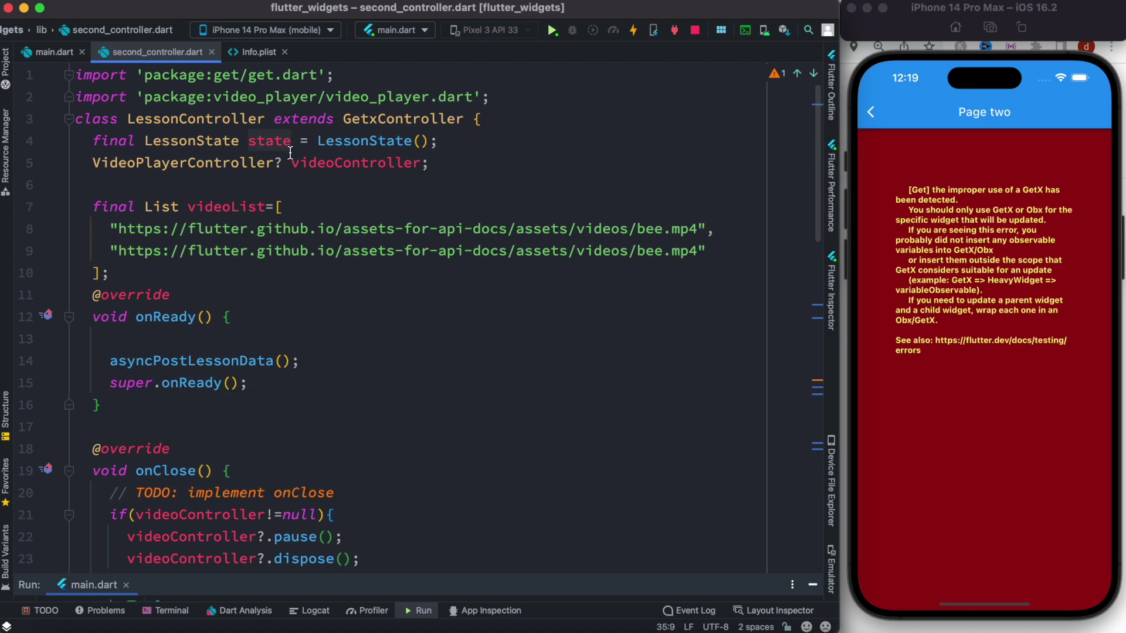
- Review LessonState, its isPlay observable and the LessonState() initialiser in second_controller.dart, then return to main.dart
{"action": "left_click", "coordinate": [384, 143], "text": "super"}
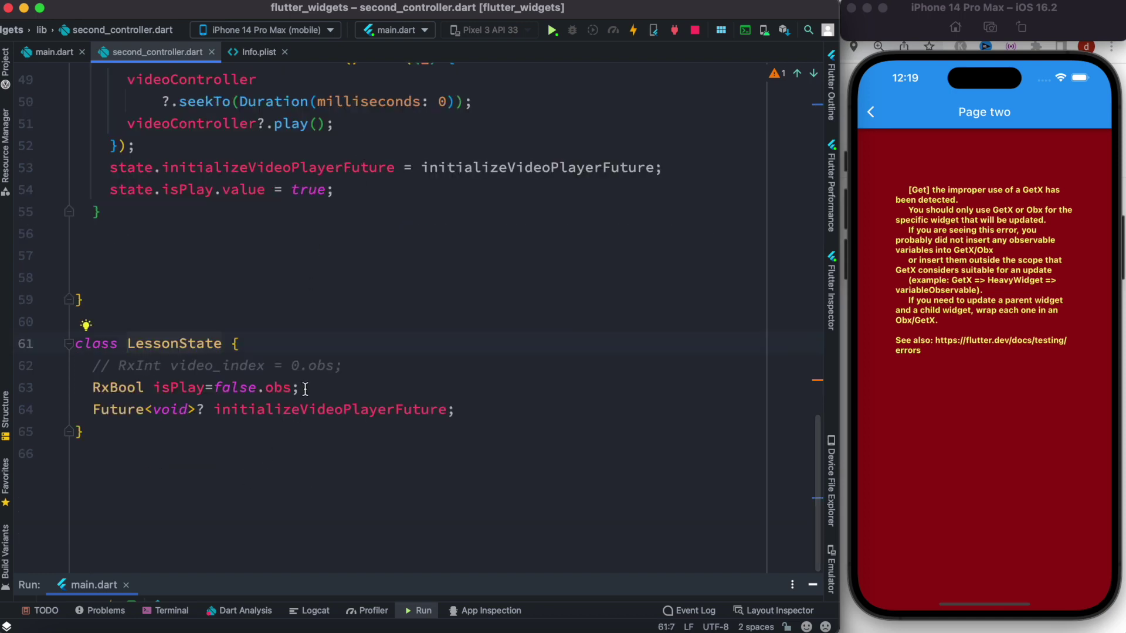
{"action": "left_click_drag", "start_coordinate": [299, 387], "coordinate": [92, 388]}
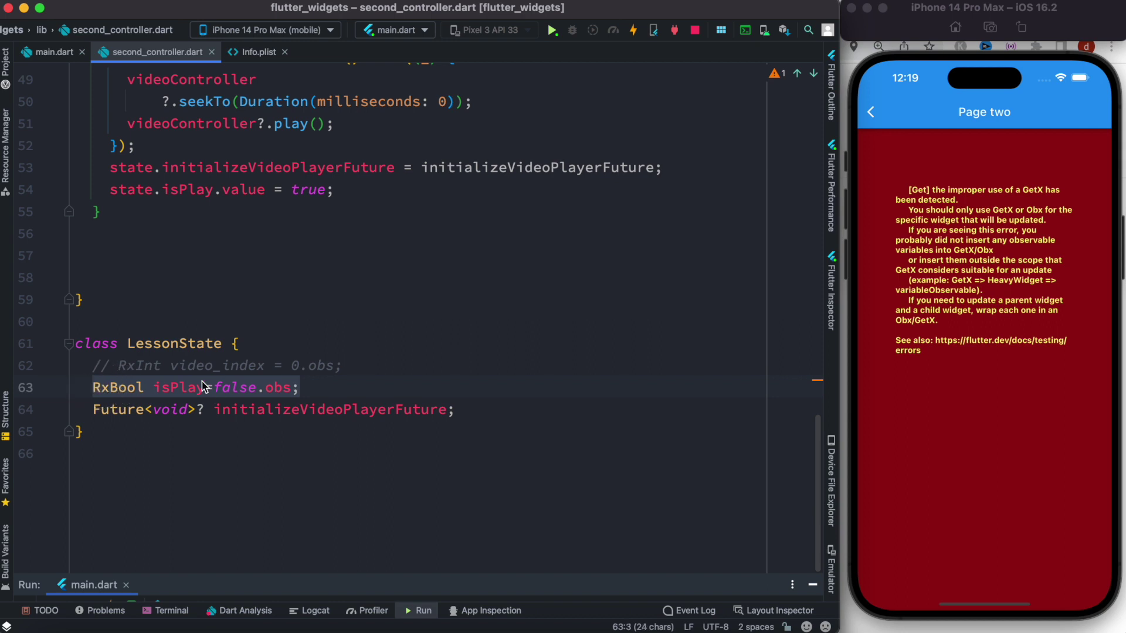
{"action": "scroll", "coordinate": [181, 397], "scroll_direction": "up", "scroll_amount": 2}
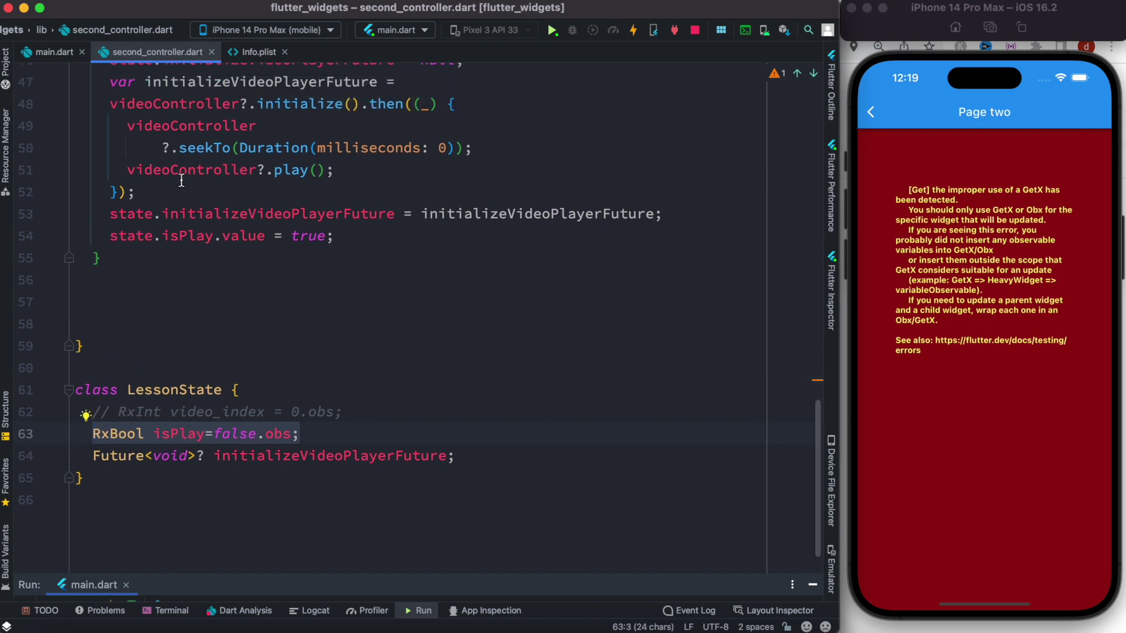
{"action": "scroll", "coordinate": [227, 262], "scroll_direction": "up", "scroll_amount": 10}
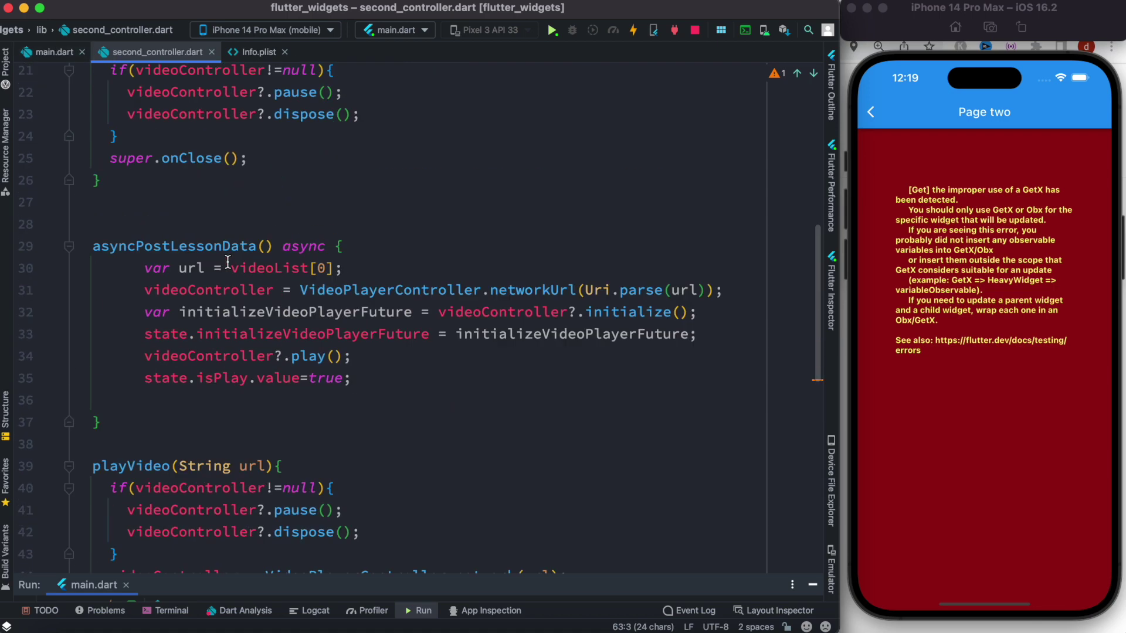
{"action": "scroll", "coordinate": [227, 263], "scroll_direction": "up", "scroll_amount": 10}
{"action": "scroll", "coordinate": [227, 262], "scroll_direction": "up", "scroll_amount": 10}
{"action": "scroll", "coordinate": [227, 262], "scroll_direction": "up", "scroll_amount": 5}
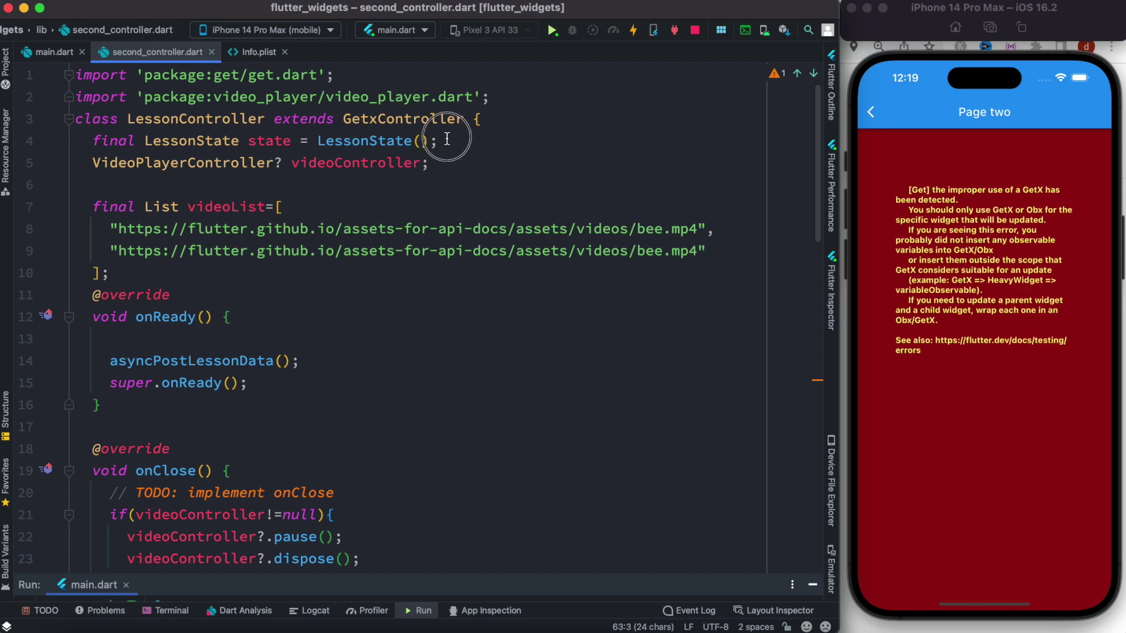
{"action": "left_click_drag", "start_coordinate": [421, 141], "coordinate": [319, 140]}
{"action": "scroll", "coordinate": [289, 255], "scroll_direction": "down", "scroll_amount": 5}
{"action": "scroll", "coordinate": [288, 254], "scroll_direction": "down", "scroll_amount": 8}
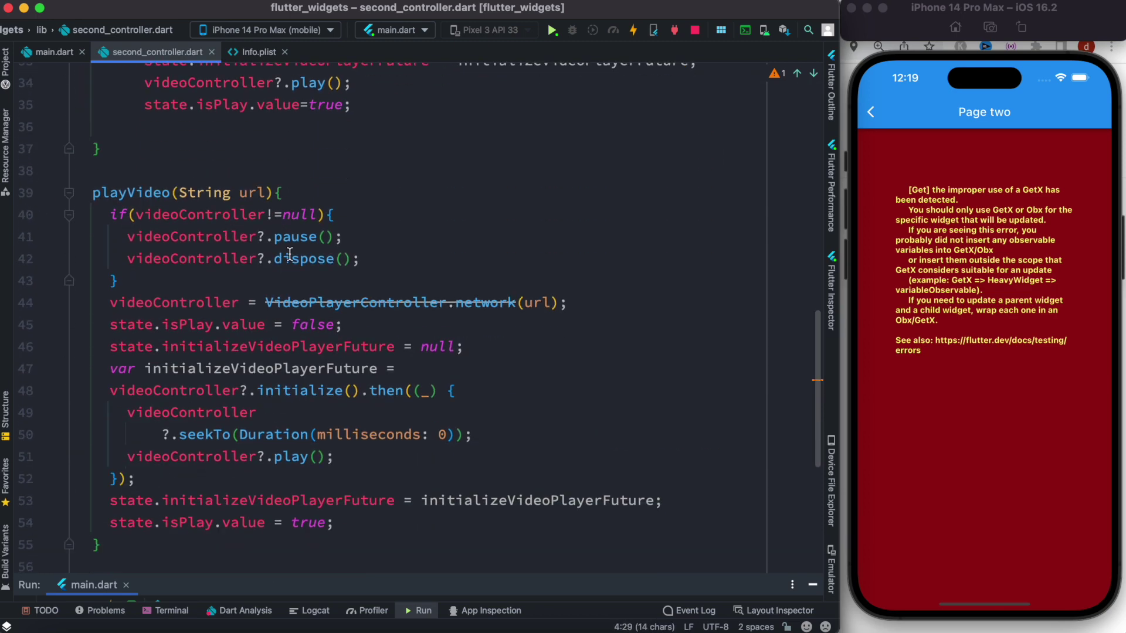
{"action": "scroll", "coordinate": [289, 255], "scroll_direction": "down", "scroll_amount": 5}
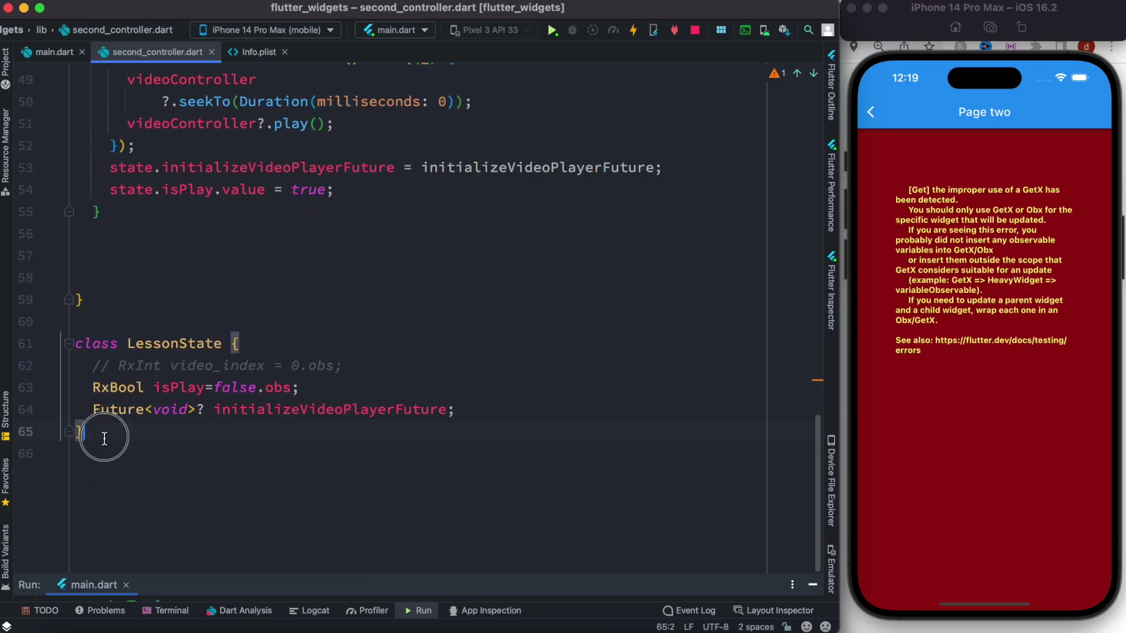
{"action": "left_click_drag", "start_coordinate": [106, 441], "coordinate": [74, 343]}
{"action": "scroll", "coordinate": [320, 310], "scroll_direction": "up", "scroll_amount": 5}
{"action": "scroll", "coordinate": [321, 310], "scroll_direction": "up", "scroll_amount": 8}
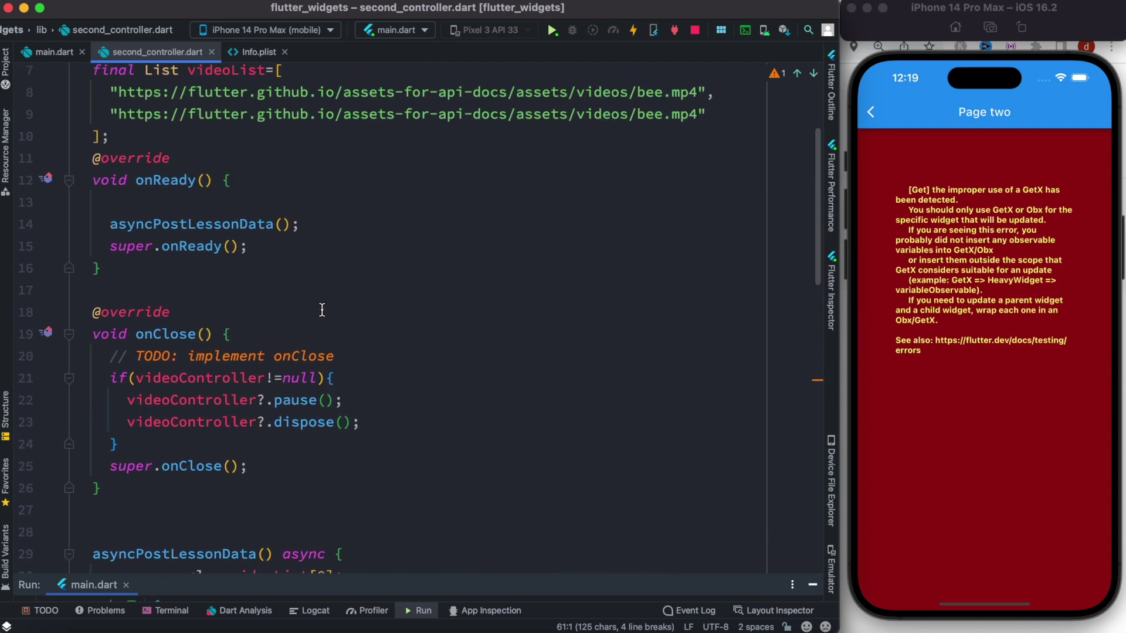
{"action": "scroll", "coordinate": [321, 310], "scroll_direction": "up", "scroll_amount": 5}
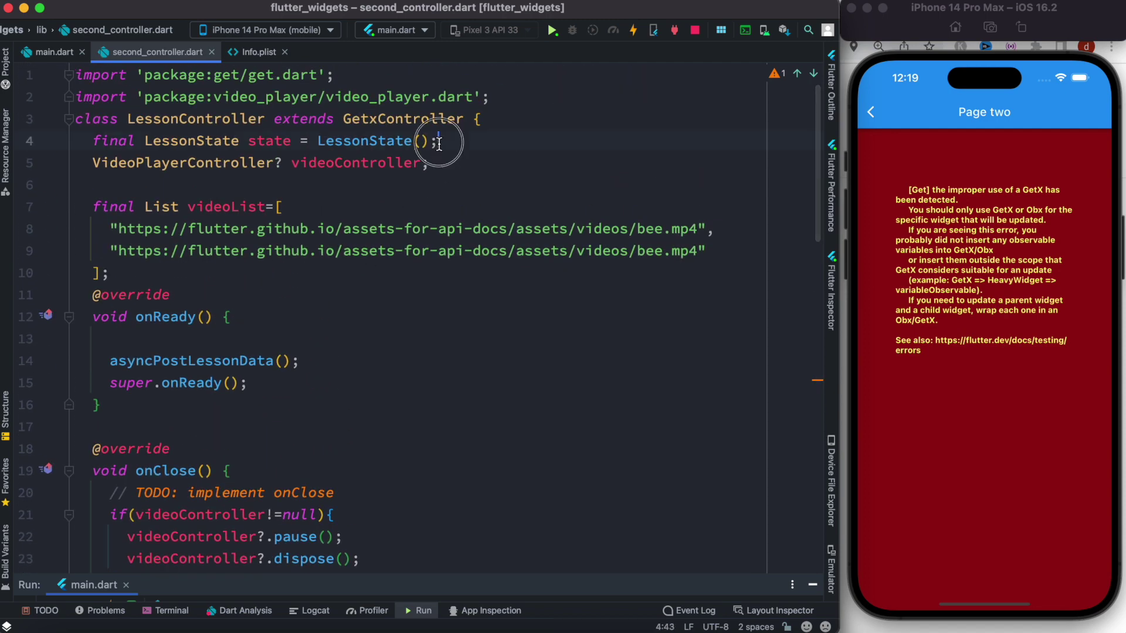
{"action": "left_click_drag", "start_coordinate": [437, 142], "coordinate": [309, 141]}
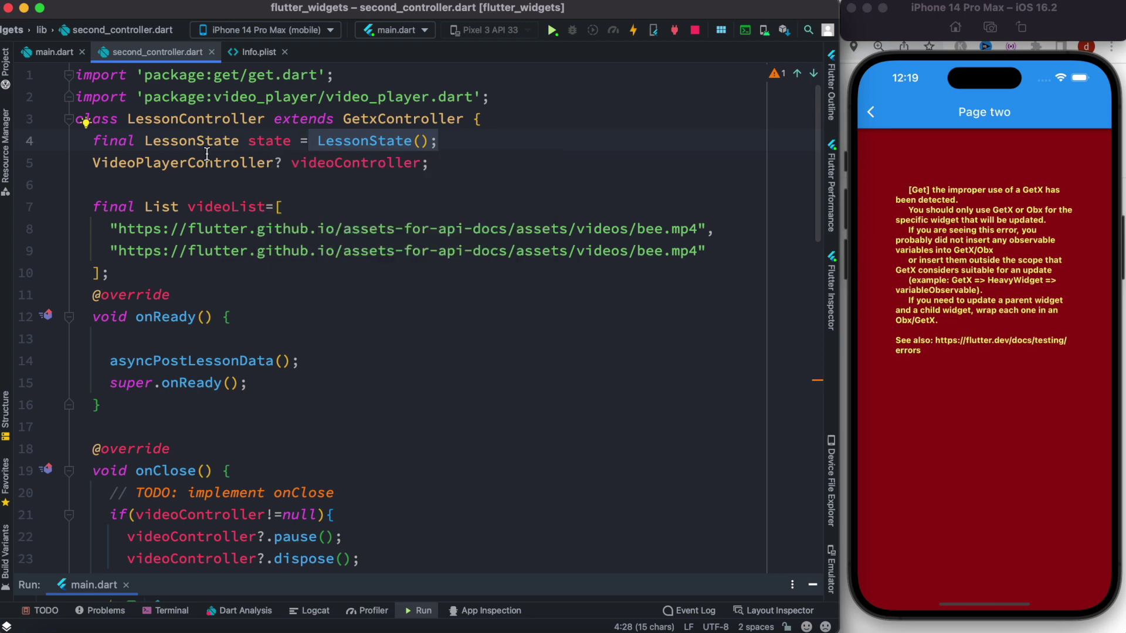
{"action": "left_click", "coordinate": [51, 54]}
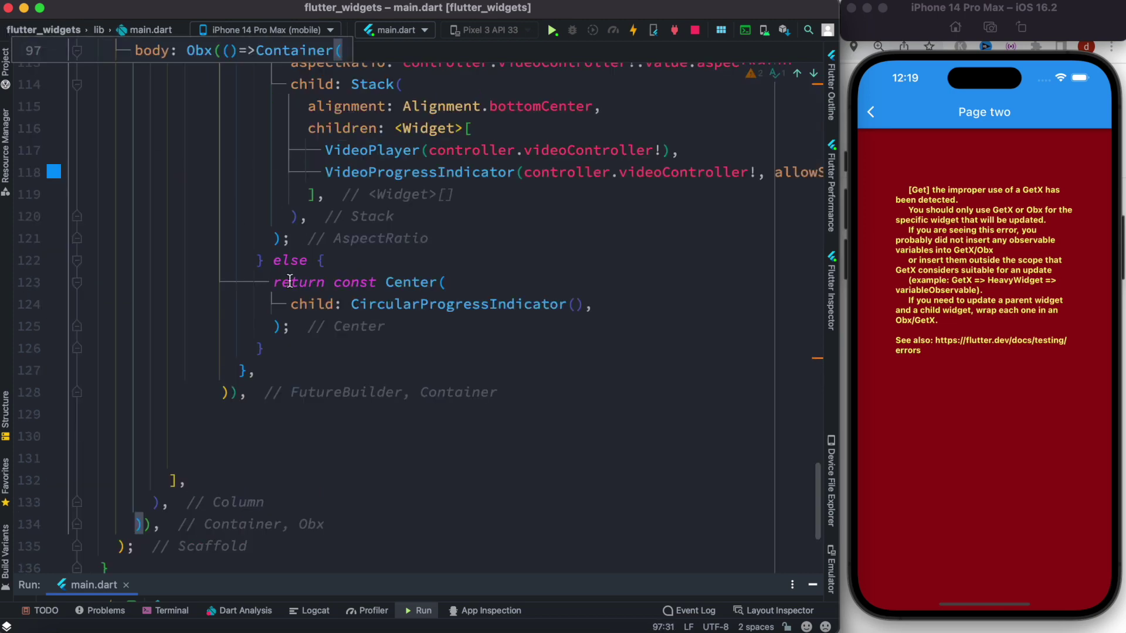
{"action": "scroll", "coordinate": [289, 282], "scroll_direction": "up", "scroll_amount": 5}
{"action": "scroll", "coordinate": [288, 281], "scroll_direction": "up", "scroll_amount": 3}
{"action": "scroll", "coordinate": [289, 282], "scroll_direction": "up", "scroll_amount": 2}
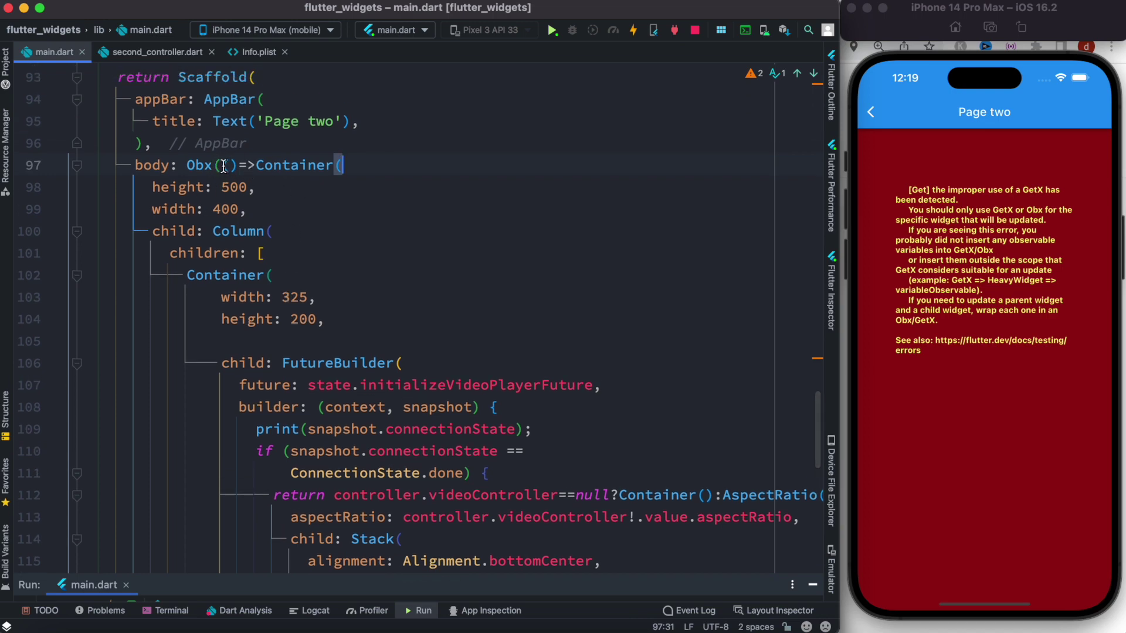
{"action": "scroll", "coordinate": [203, 317], "scroll_direction": "down", "scroll_amount": 5}
{"action": "scroll", "coordinate": [334, 268], "scroll_direction": "down", "scroll_amount": 2}
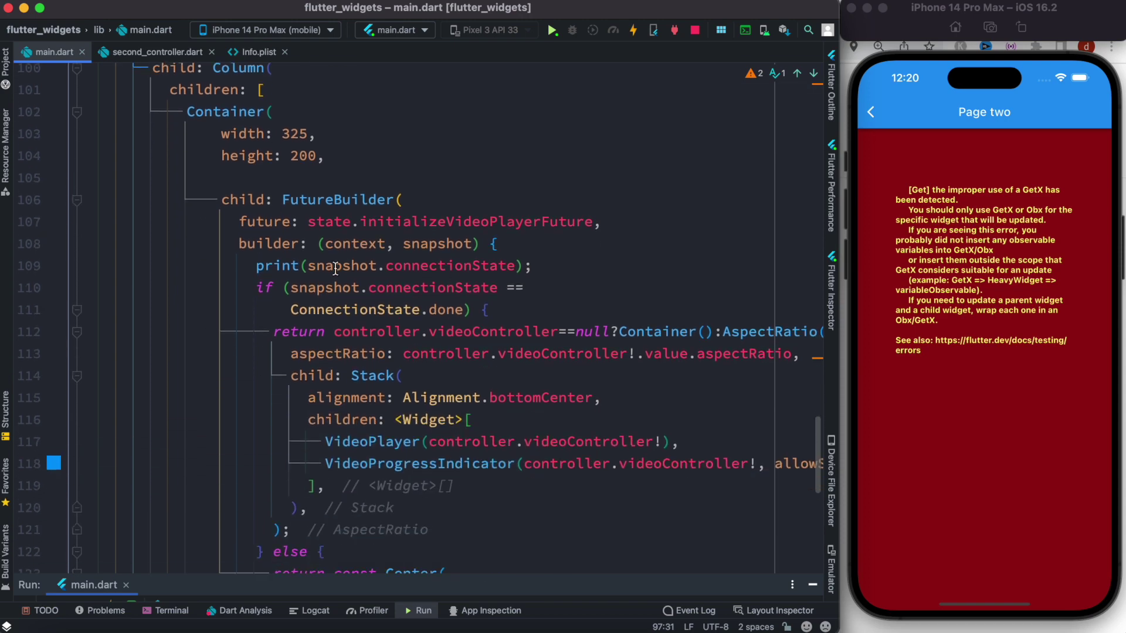
{"action": "scroll", "coordinate": [390, 396], "scroll_direction": "down", "scroll_amount": 5}
{"action": "scroll", "coordinate": [421, 362], "scroll_direction": "down", "scroll_amount": 5}
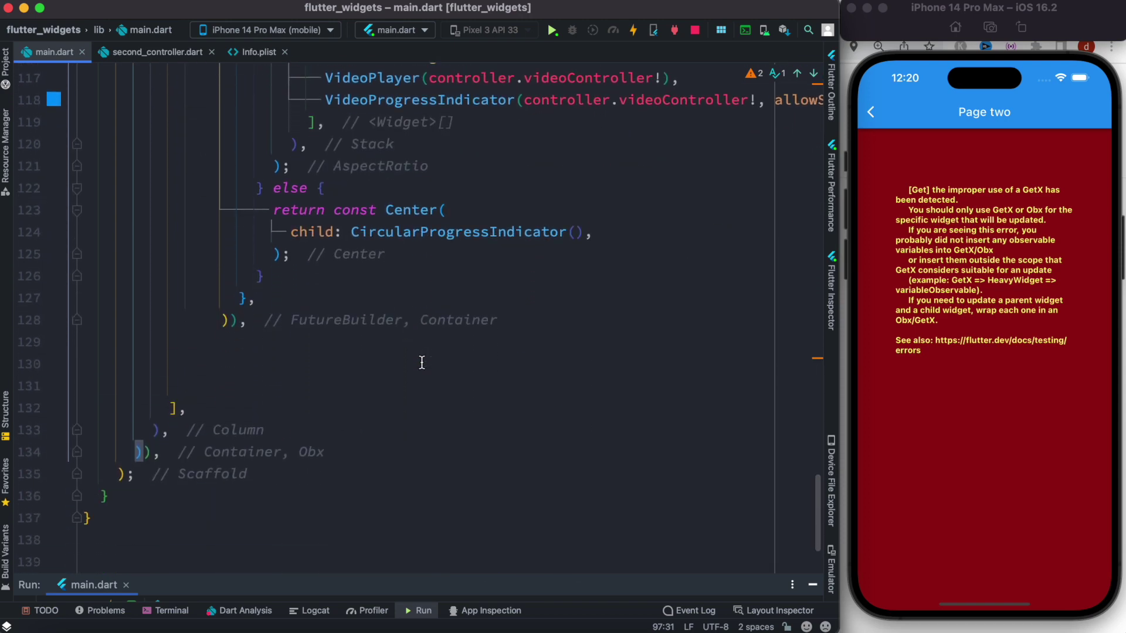
- Paste a margin Container with a Row of isPlay-driven stop/start IconButtons below the FutureBuilder
{"action": "left_click", "coordinate": [291, 367]}
{"action": "scroll", "coordinate": [291, 367], "scroll_direction": "up", "scroll_amount": 3}
{"action": "key", "text": "super+v"}
{"action": "scroll", "coordinate": [282, 440], "scroll_direction": "down", "scroll_amount": 4}
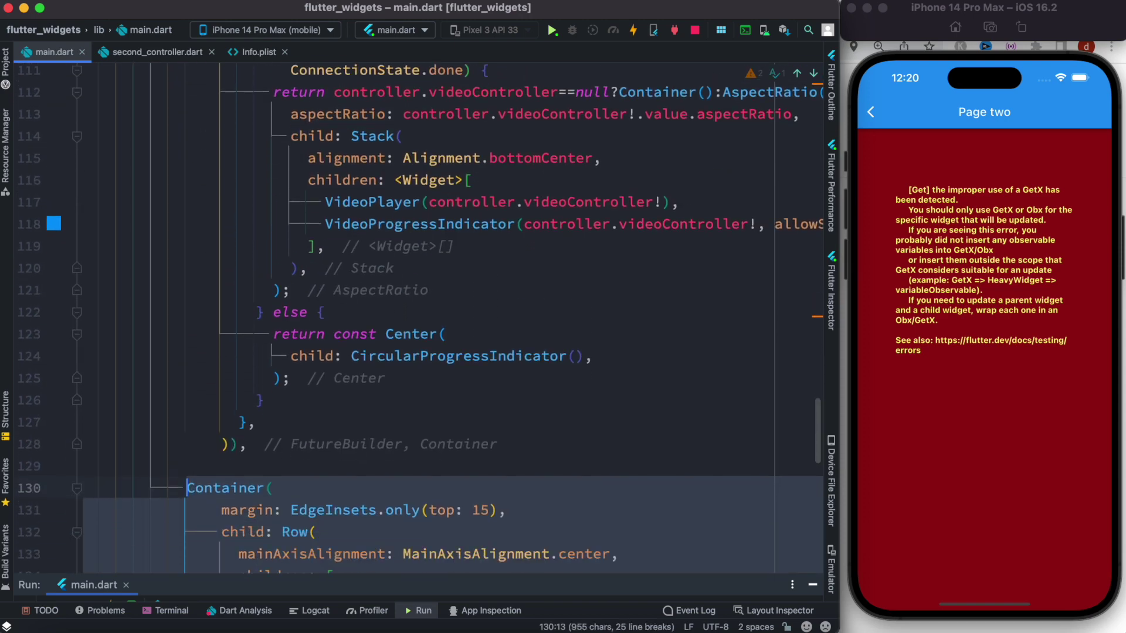
{"action": "scroll", "coordinate": [277, 510], "scroll_direction": "down", "scroll_amount": 3}
{"action": "scroll", "coordinate": [276, 510], "scroll_direction": "down", "scroll_amount": 4}
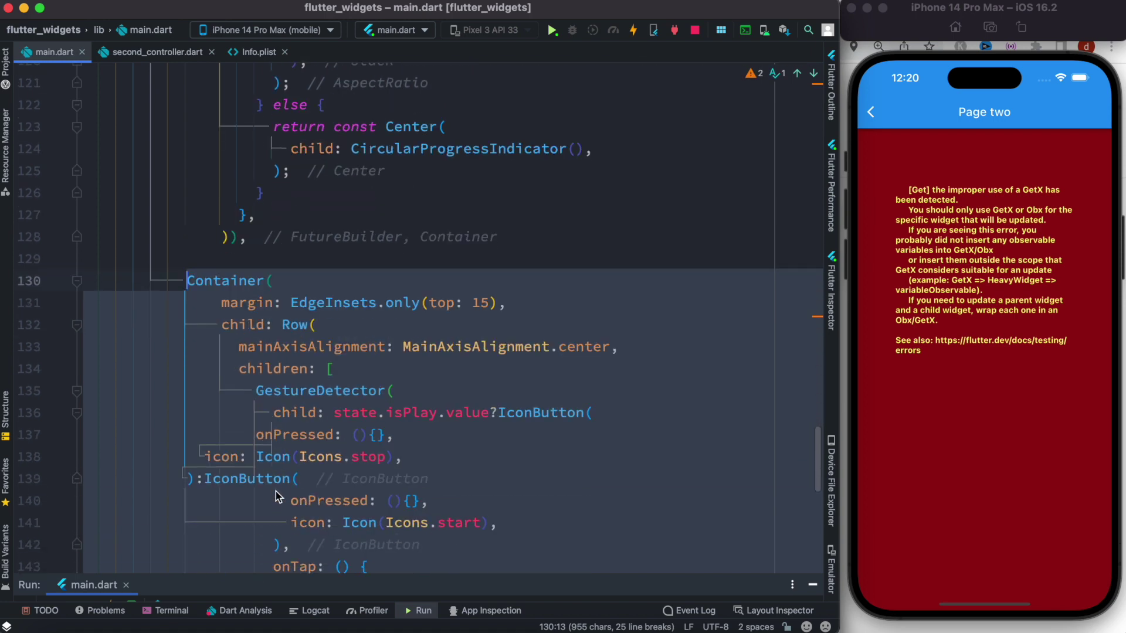
{"action": "scroll", "coordinate": [275, 497], "scroll_direction": "down", "scroll_amount": 3}
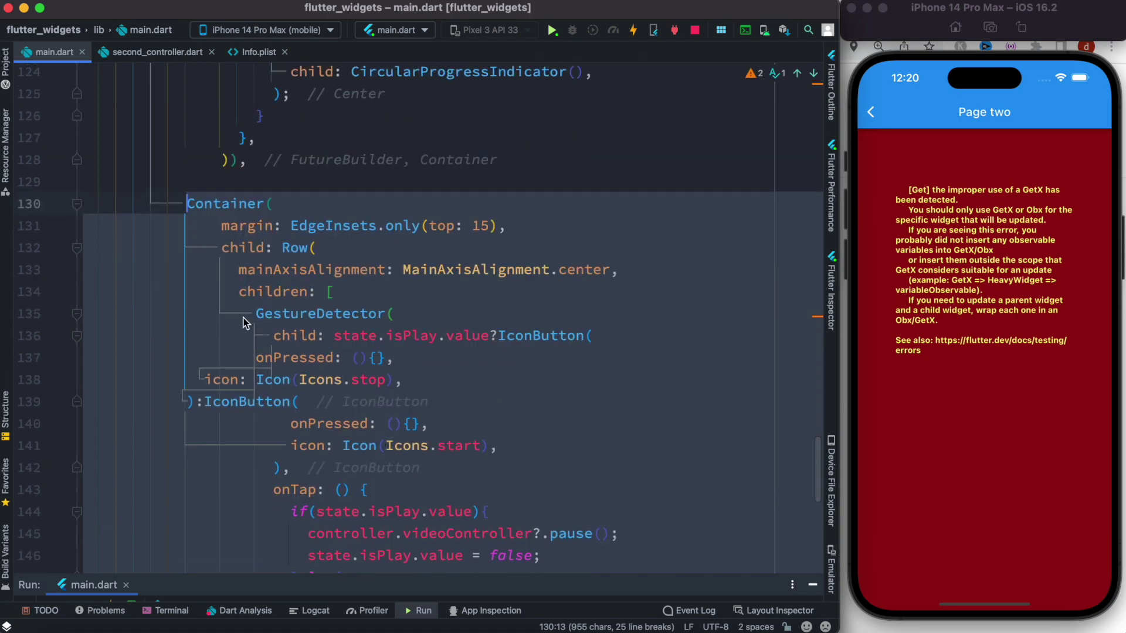
{"action": "left_click", "coordinate": [473, 386]}
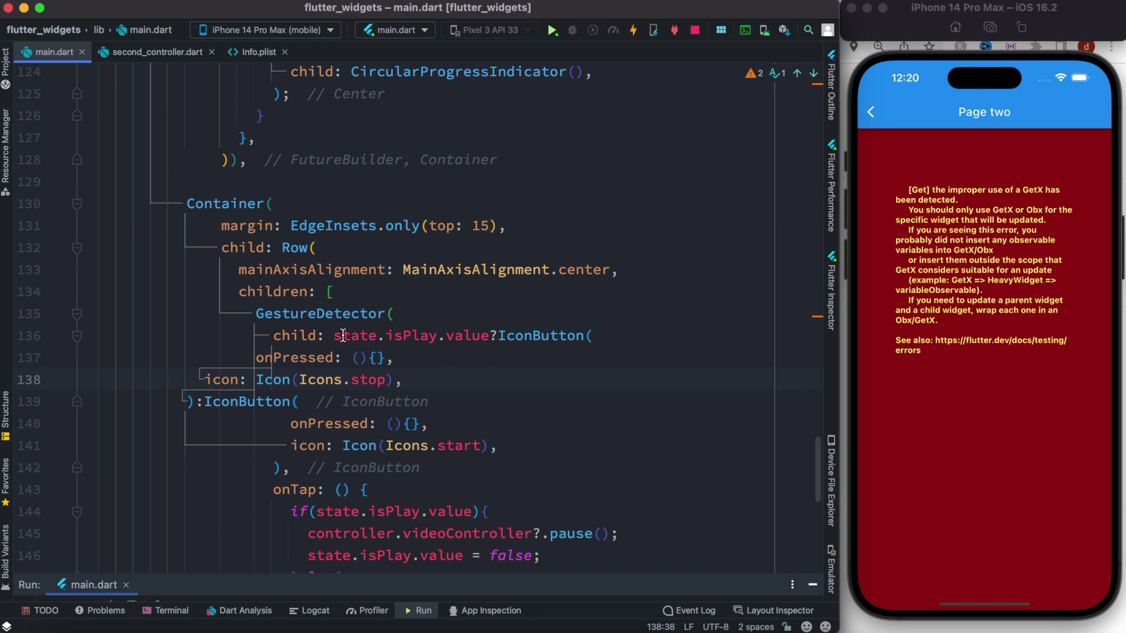
- Confirm isPlay defaults to false.obs in second_controller.dart, then go back to main.dart
{"action": "left_click", "coordinate": [158, 51]}
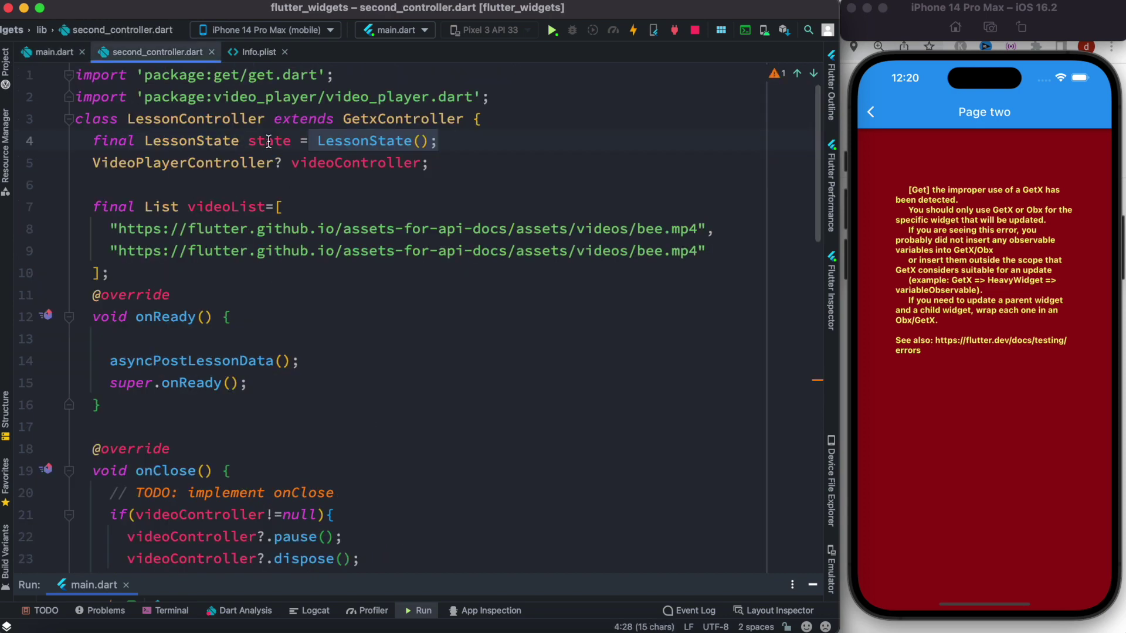
{"action": "mouse_move", "coordinate": [268, 141]}
{"action": "scroll", "coordinate": [262, 264], "scroll_direction": "down", "scroll_amount": 10}
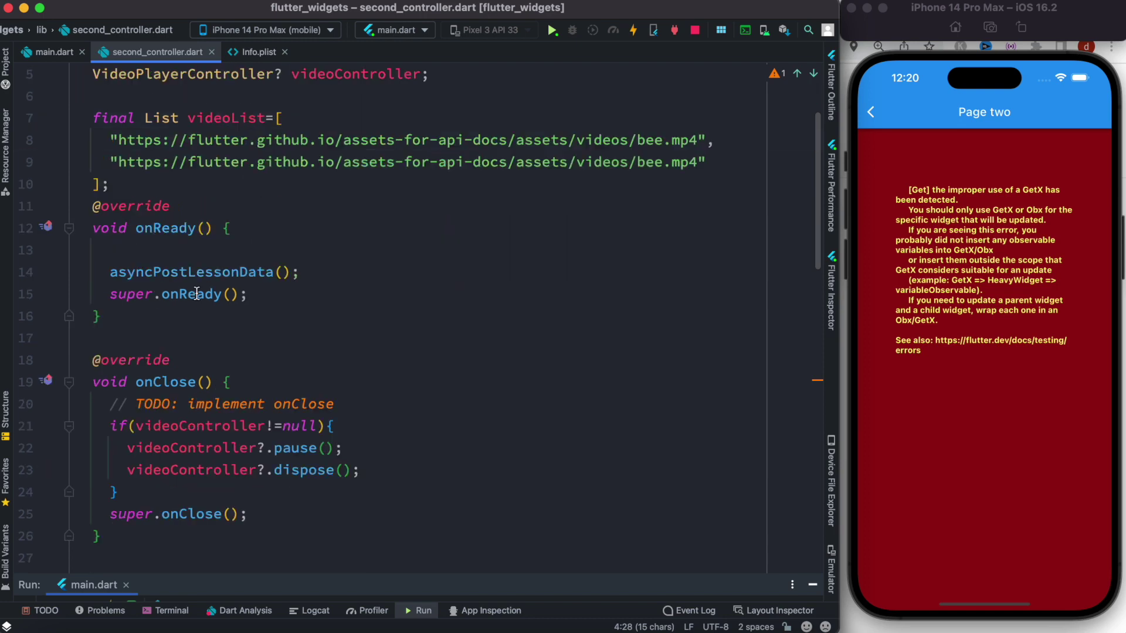
{"action": "scroll", "coordinate": [228, 351], "scroll_direction": "down", "scroll_amount": 10}
{"action": "scroll", "coordinate": [212, 423], "scroll_direction": "down", "scroll_amount": 5}
{"action": "scroll", "coordinate": [210, 455], "scroll_direction": "down", "scroll_amount": 3}
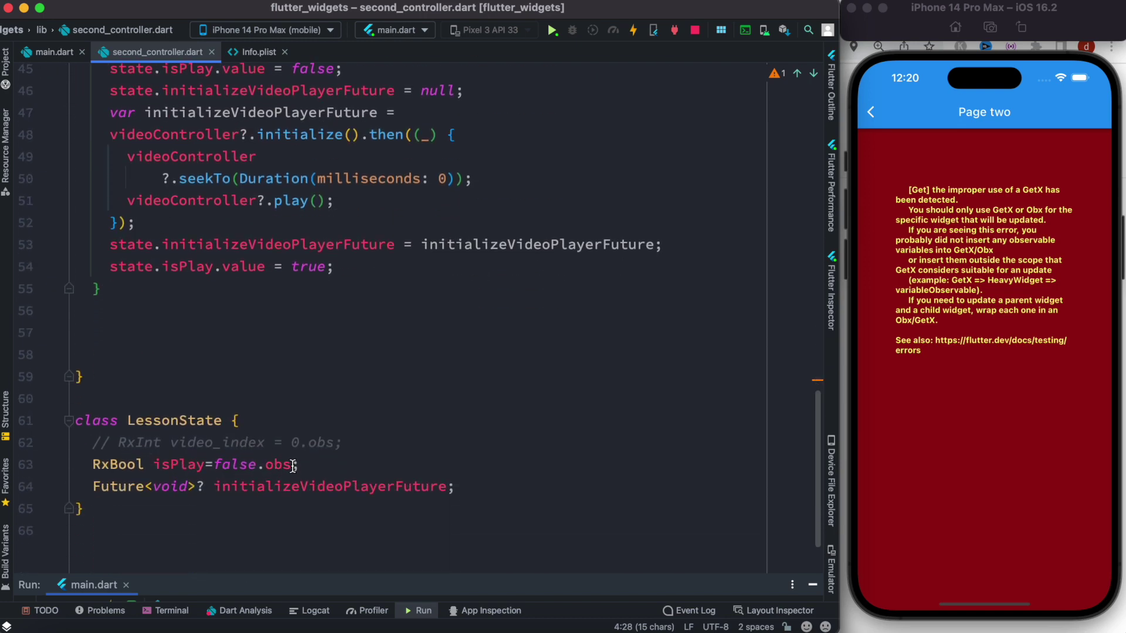
{"action": "left_click_drag", "start_coordinate": [299, 464], "coordinate": [214, 467]}
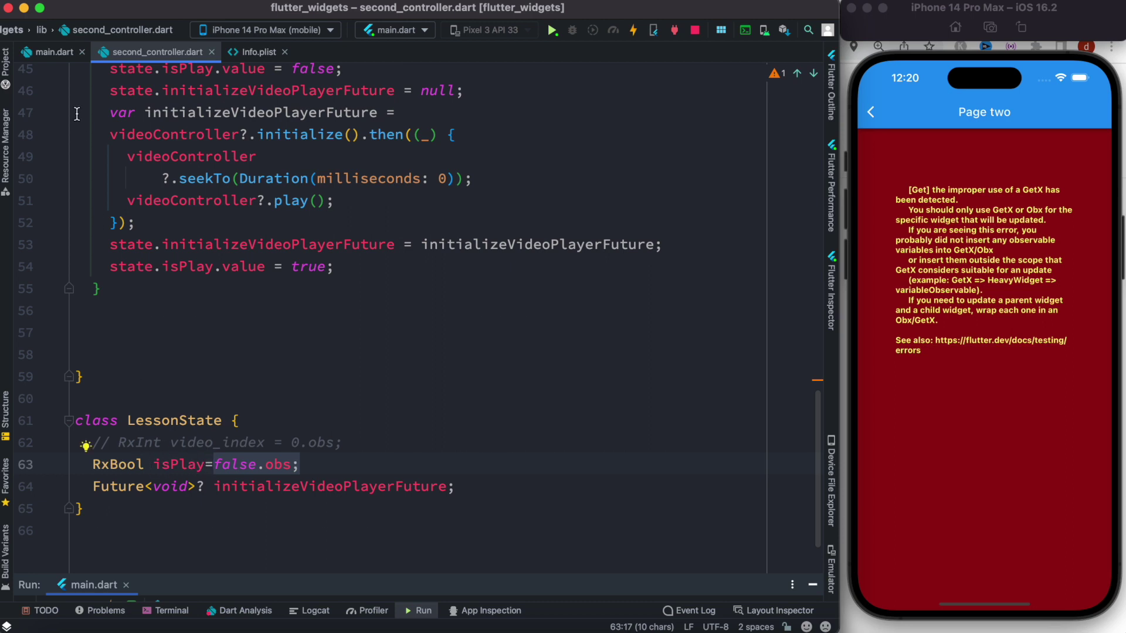
{"action": "left_click", "coordinate": [48, 52]}
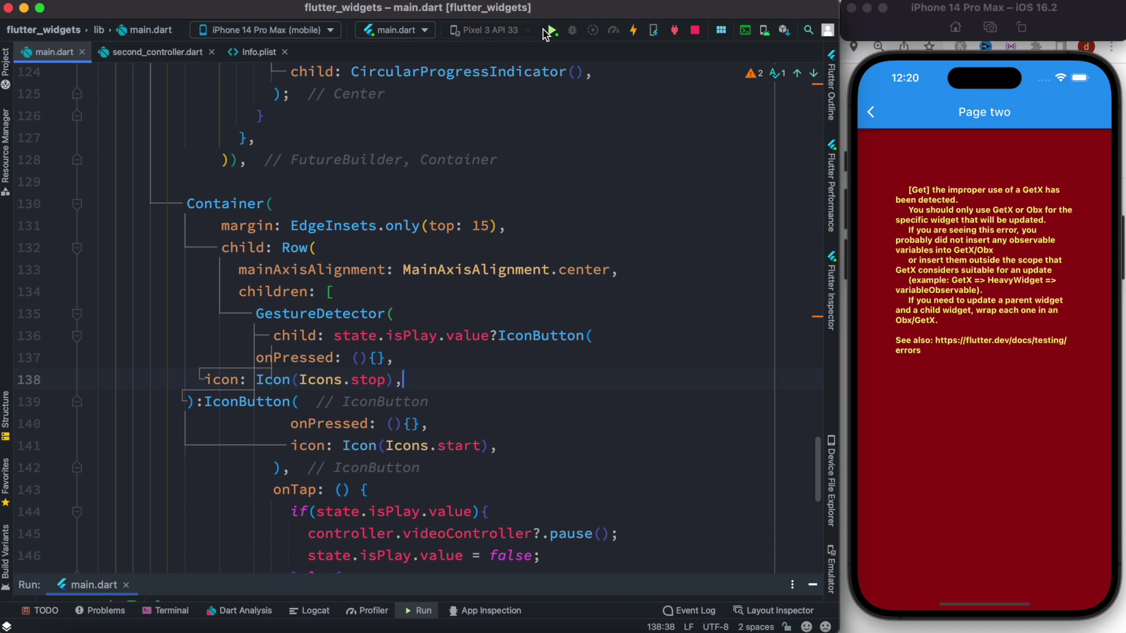
- Rerun the app, open Page two to play the bee video, and check the Run console logs
{"action": "left_click", "coordinate": [552, 33]}
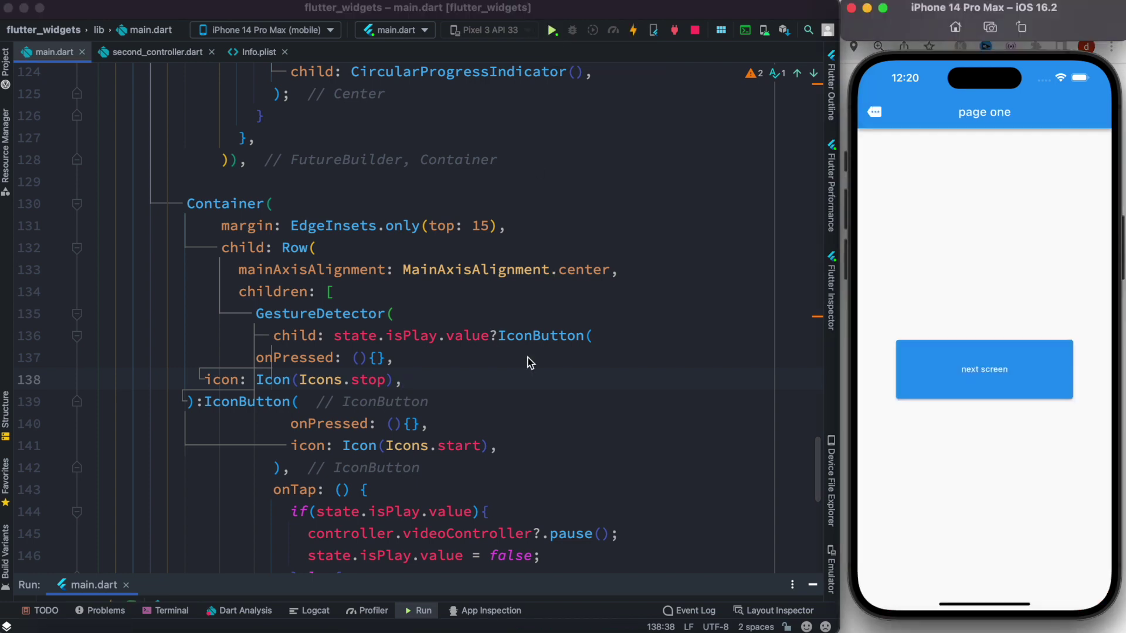
{"action": "left_click", "coordinate": [1008, 378]}
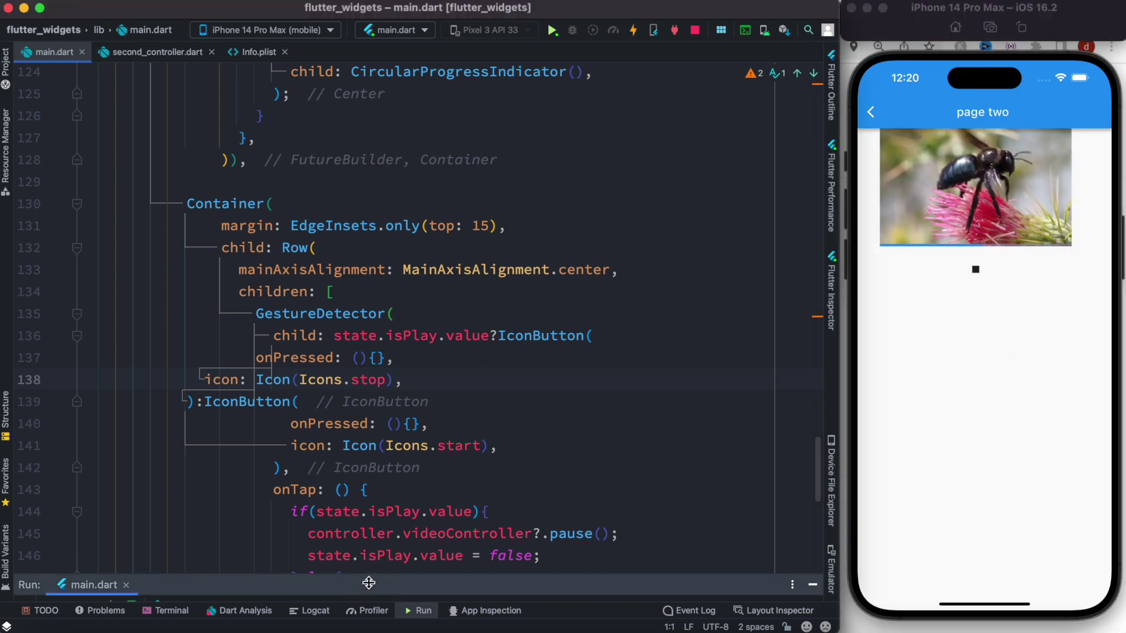
{"action": "left_click_drag", "start_coordinate": [368, 583], "coordinate": [368, 457]}
{"action": "scroll", "coordinate": [336, 567], "scroll_direction": "down", "scroll_amount": 3}
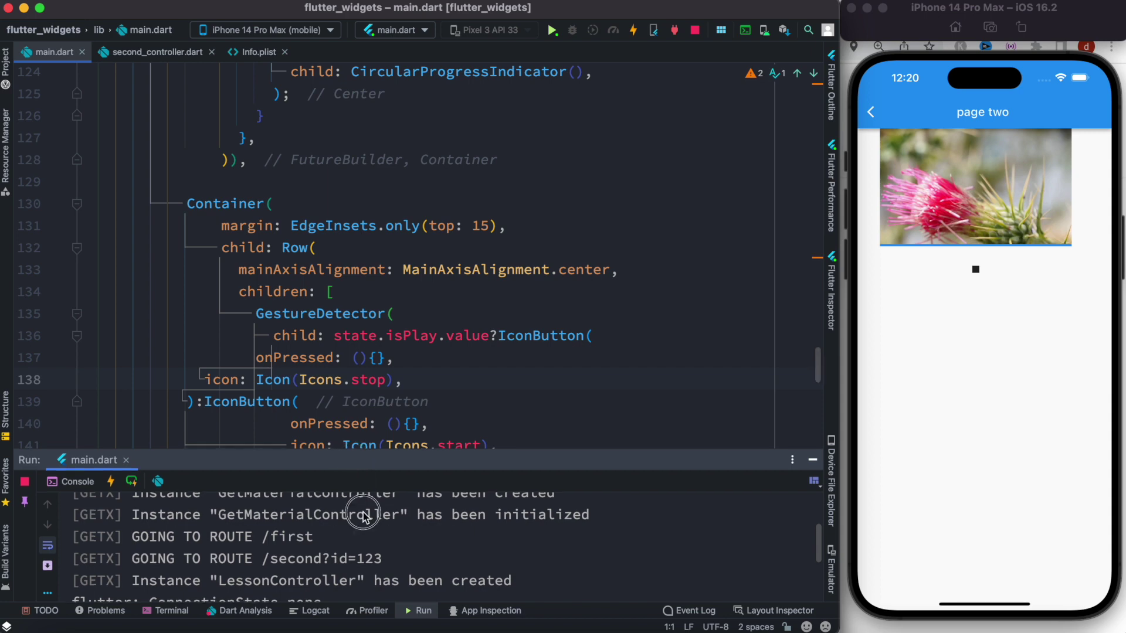
{"action": "left_click_drag", "start_coordinate": [352, 460], "coordinate": [352, 585]}
{"action": "scroll", "coordinate": [320, 326], "scroll_direction": "up", "scroll_amount": 5}
{"action": "scroll", "coordinate": [320, 326], "scroll_direction": "up", "scroll_amount": 5}
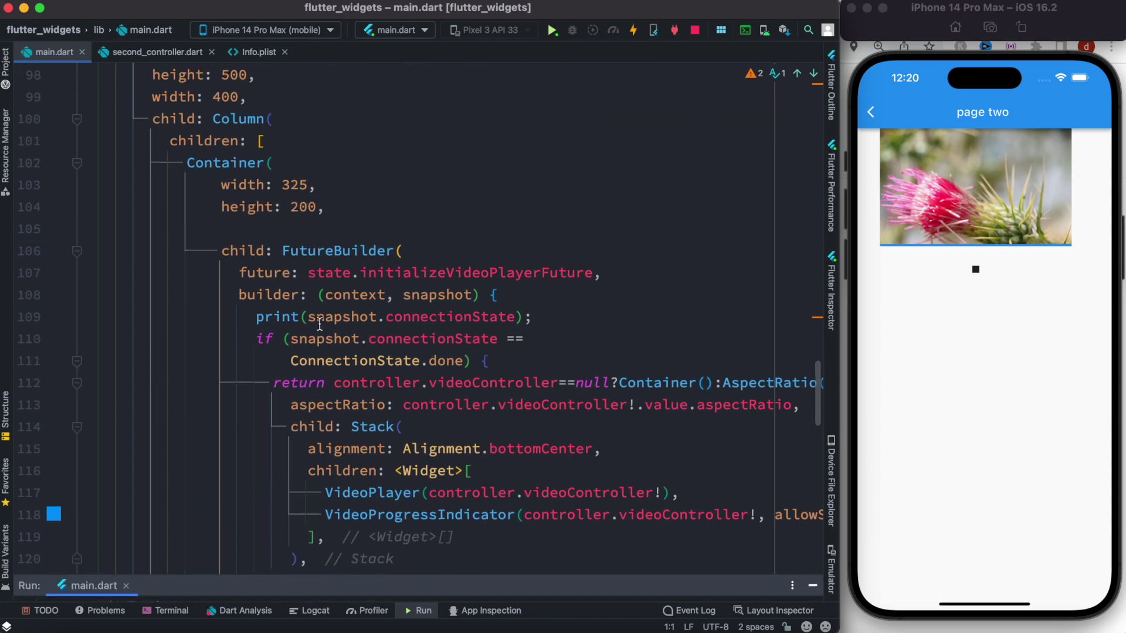
{"action": "scroll", "coordinate": [319, 326], "scroll_direction": "up", "scroll_amount": 5}
{"action": "scroll", "coordinate": [320, 325], "scroll_direction": "up", "scroll_amount": 5}
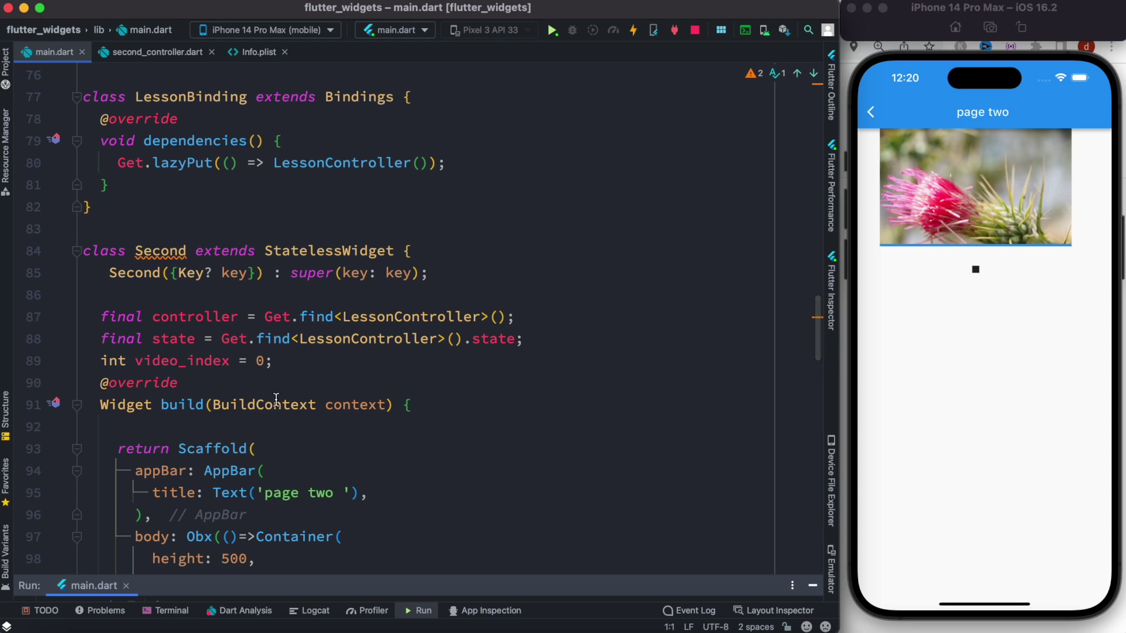
{"action": "scroll", "coordinate": [318, 325], "scroll_direction": "down", "scroll_amount": 4}
{"action": "scroll", "coordinate": [306, 363], "scroll_direction": "down", "scroll_amount": 4}
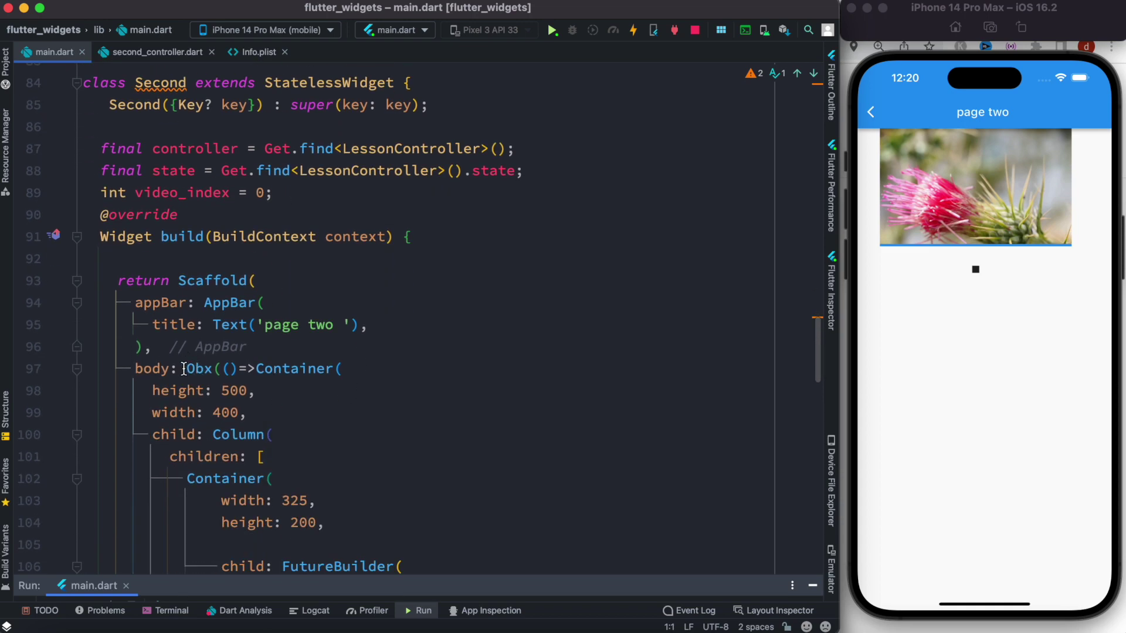
{"action": "left_click_drag", "start_coordinate": [183, 369], "coordinate": [216, 369]}
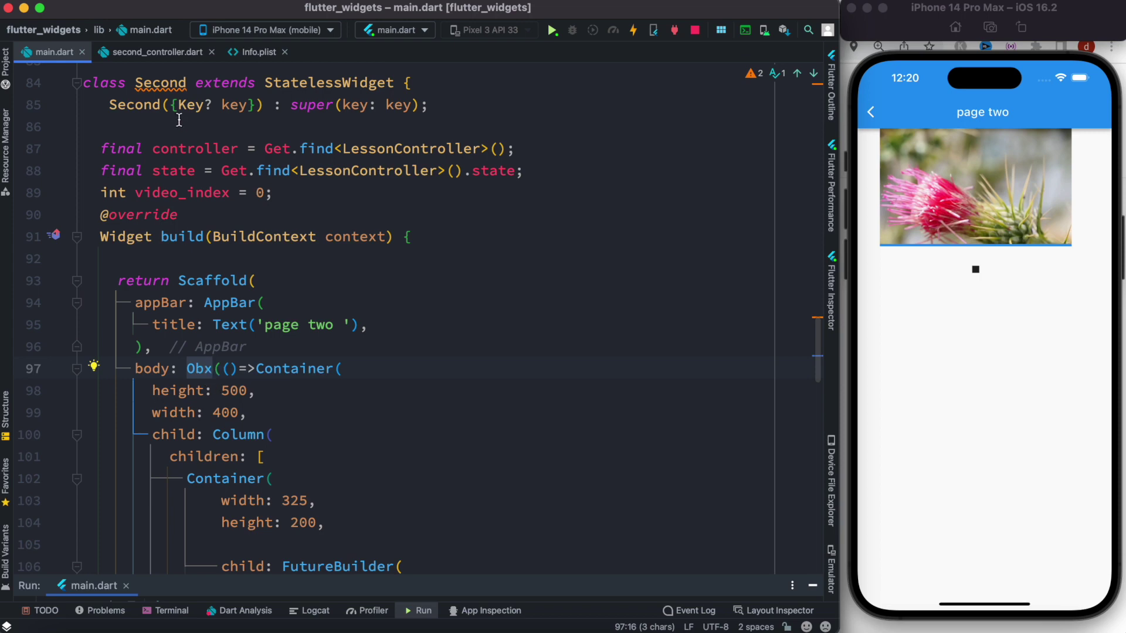
{"action": "left_click", "coordinate": [157, 51]}
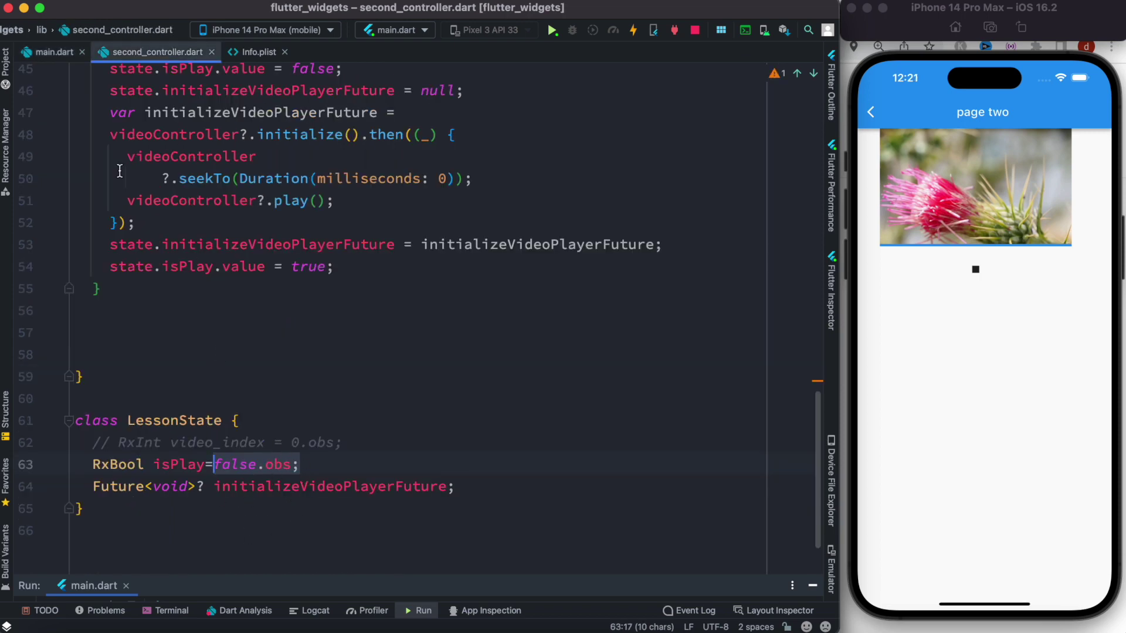
{"action": "left_click", "coordinate": [54, 52]}
{"action": "scroll", "coordinate": [306, 395], "scroll_direction": "down", "scroll_amount": 2}
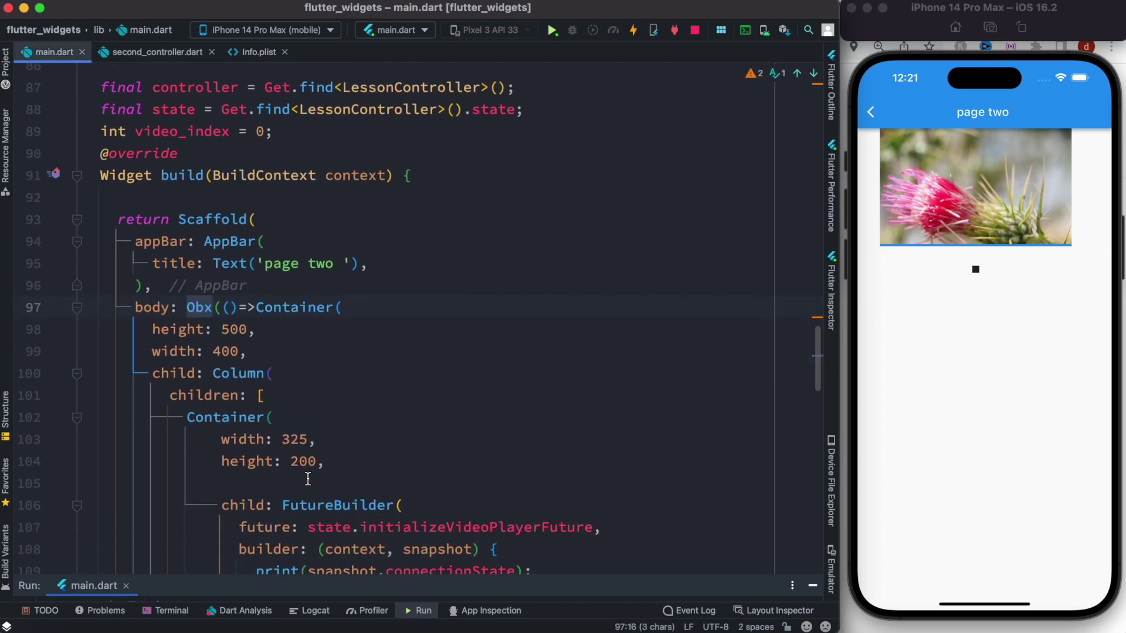
{"action": "scroll", "coordinate": [391, 387], "scroll_direction": "down", "scroll_amount": 2}
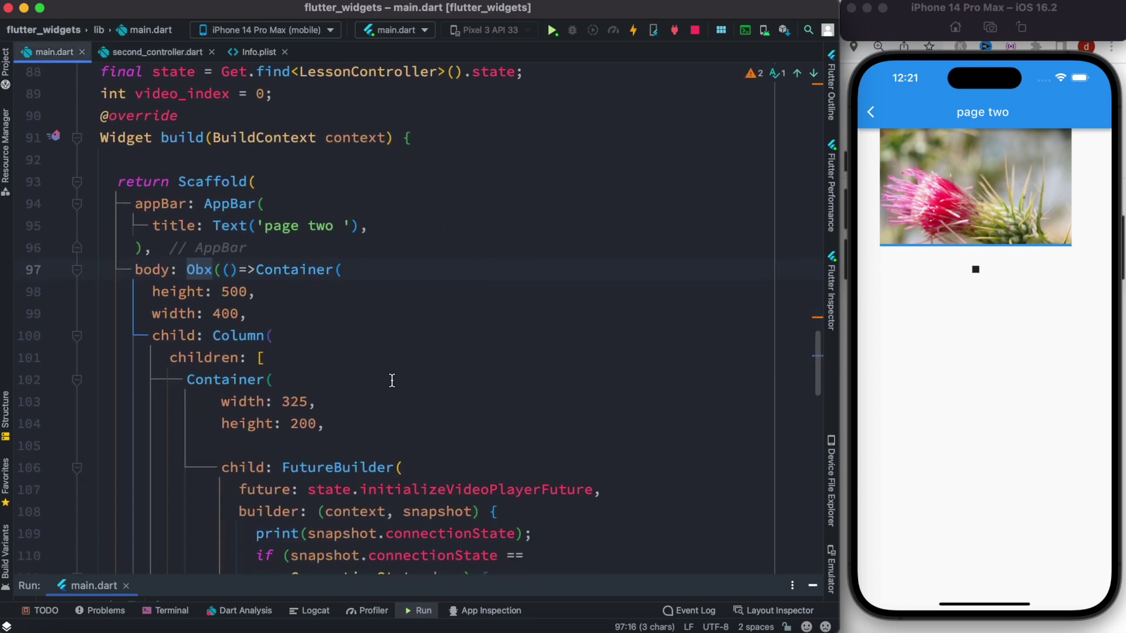
{"action": "left_click", "coordinate": [422, 333]}
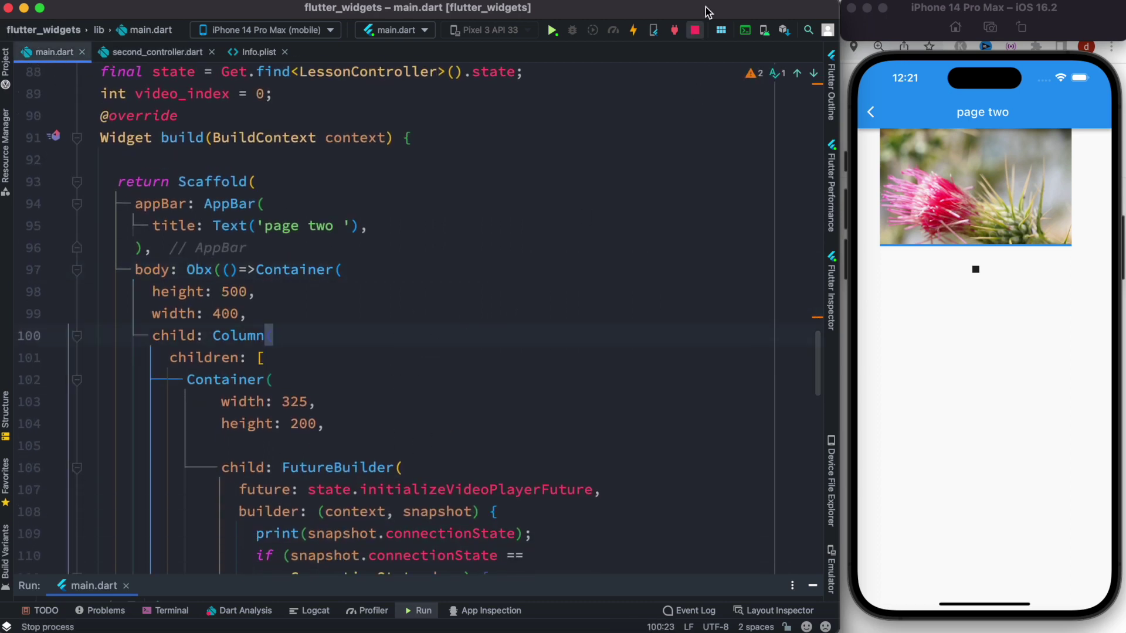